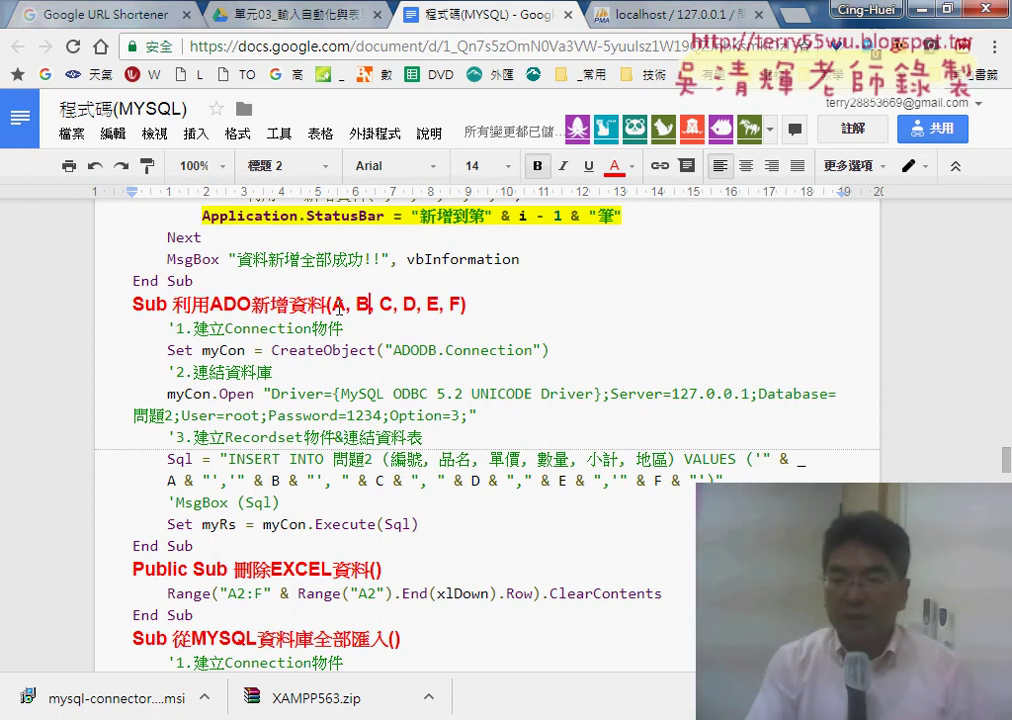
Step: Highlight the sub's parameters A–F and the CreateObject("ADODB.Connection") call in the code document
left_click_drag(333, 304, 458, 308)
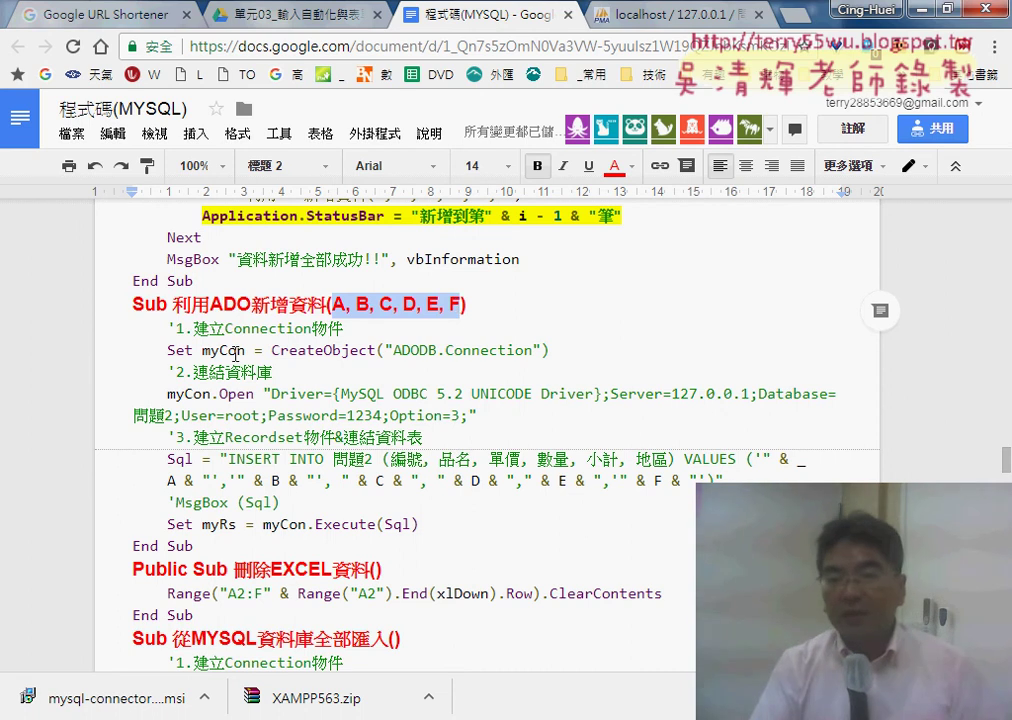
left_click(274, 352)
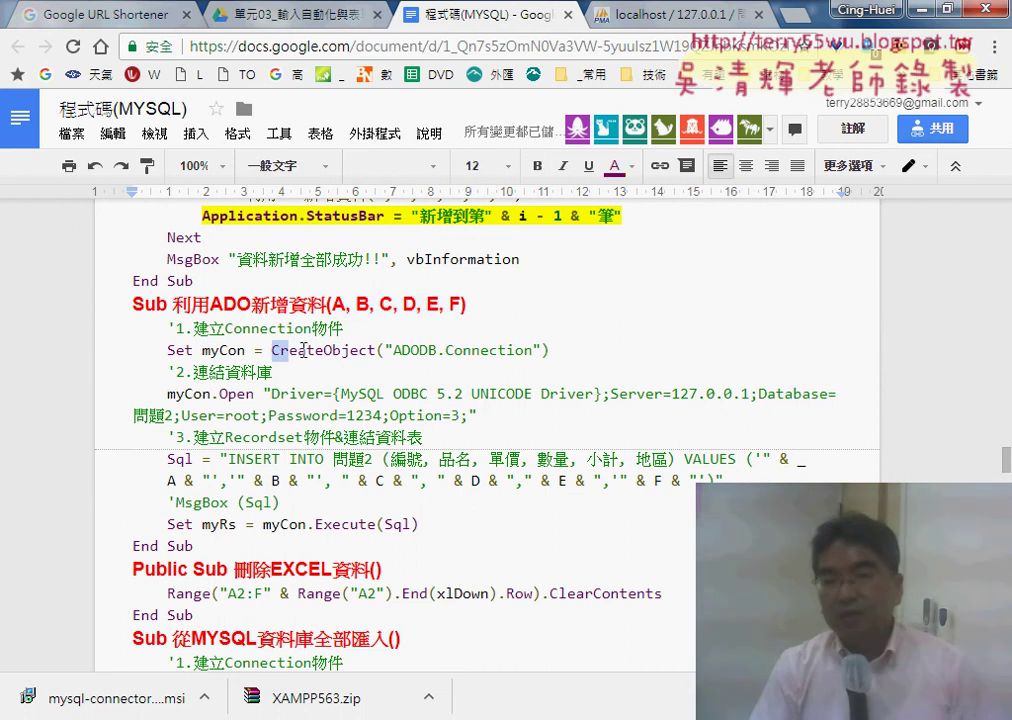
left_click_drag(303, 348, 553, 355)
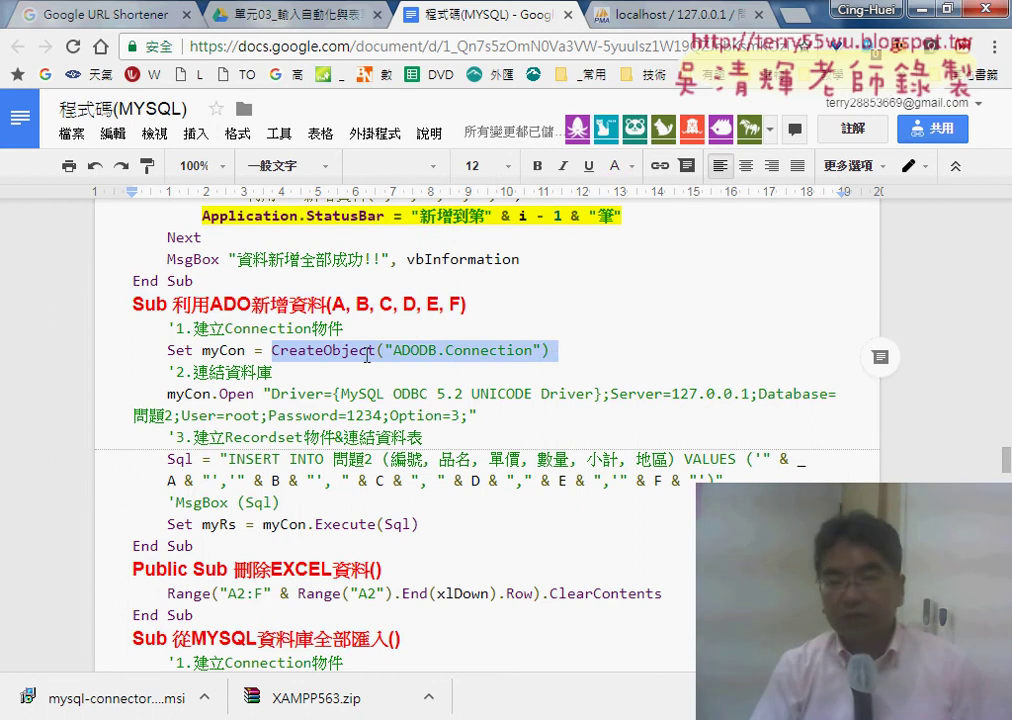
Step: Highlight the server address 127.0.0.1 and the MySQL ODBC 5.2 UNICODE driver name, then open the Start menu
left_click_drag(265, 395, 580, 399)
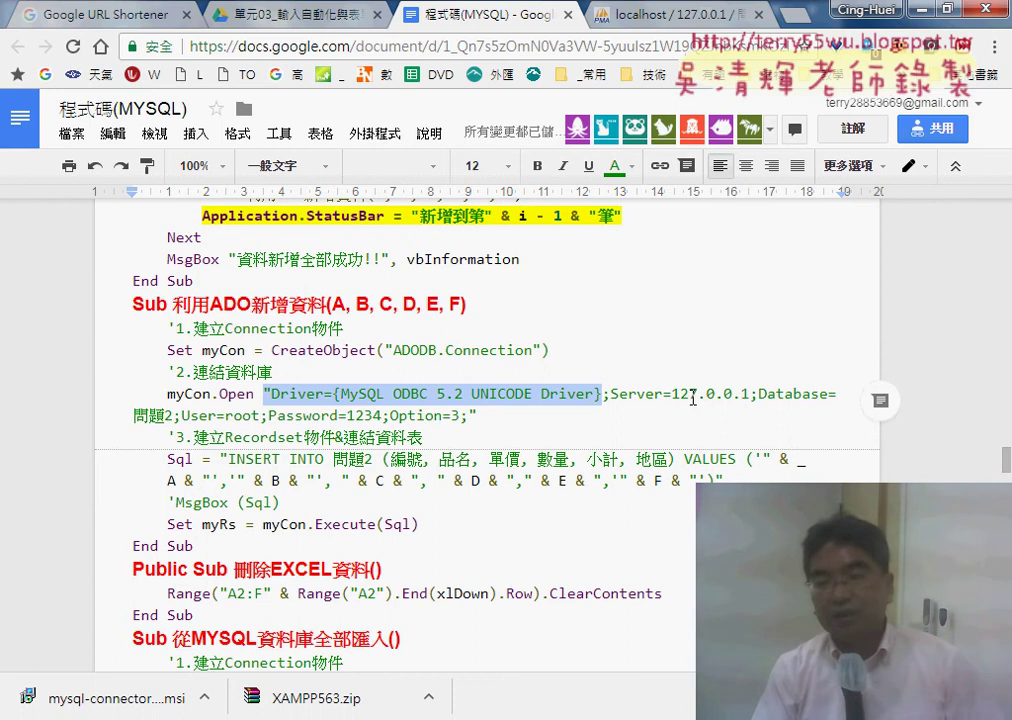
left_click_drag(671, 394, 750, 394)
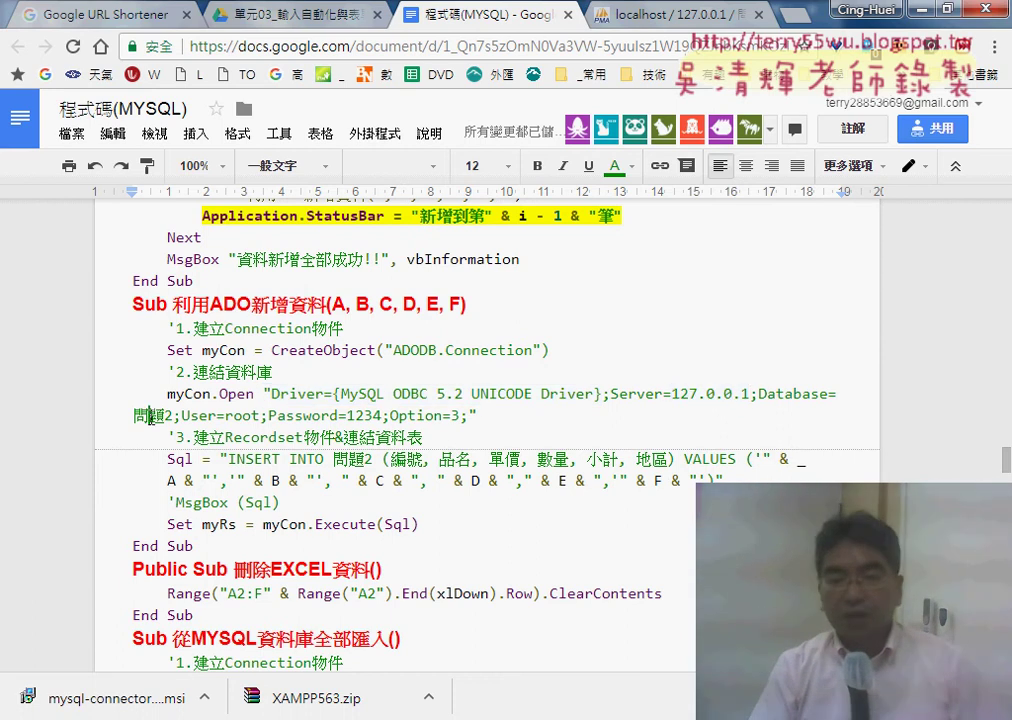
left_click(242, 417)
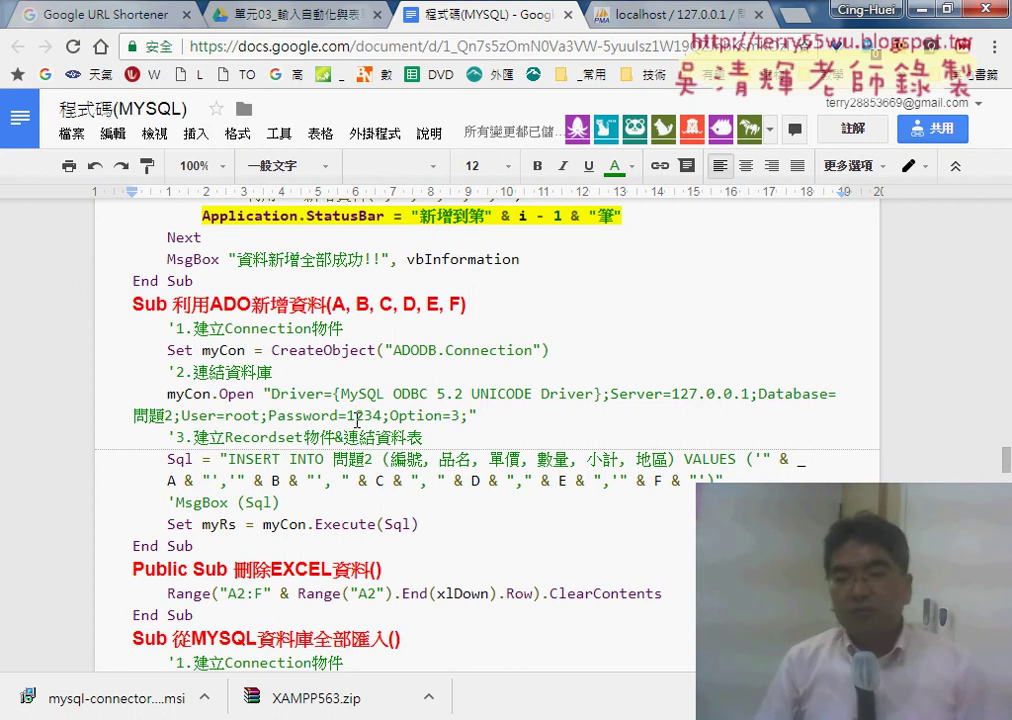
left_click(355, 416)
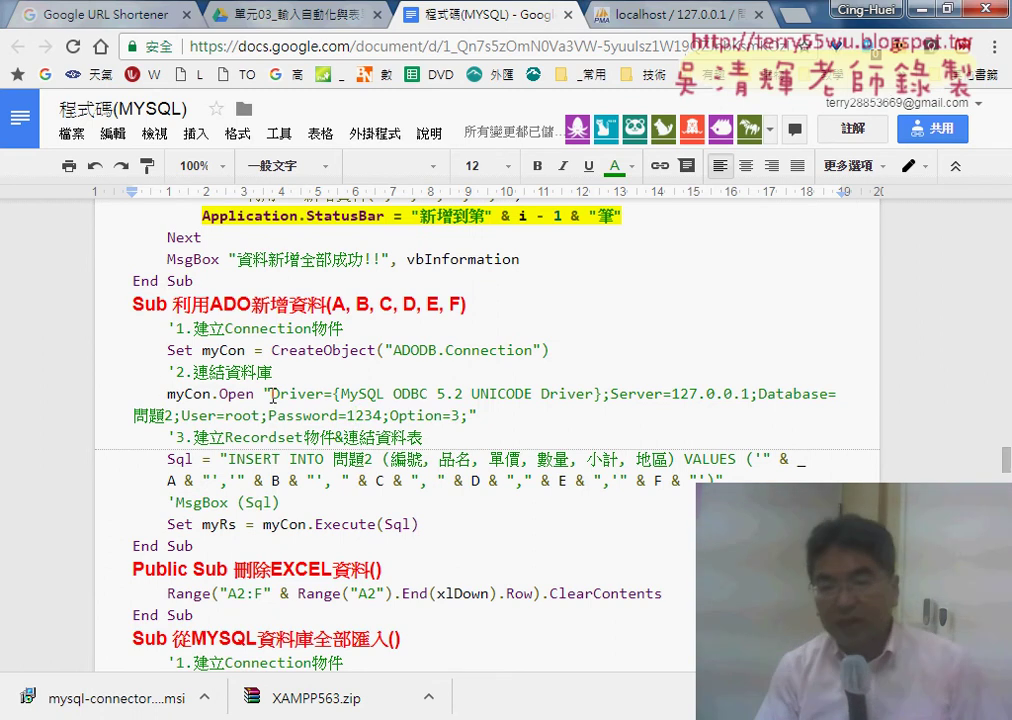
left_click_drag(272, 395, 591, 395)
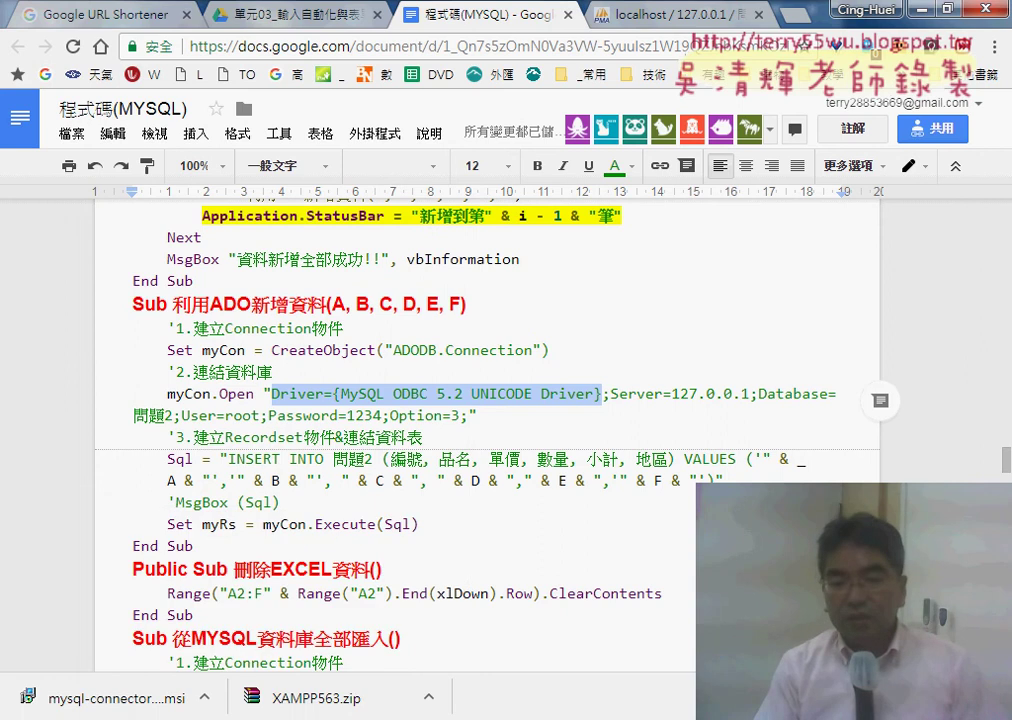
key("super")
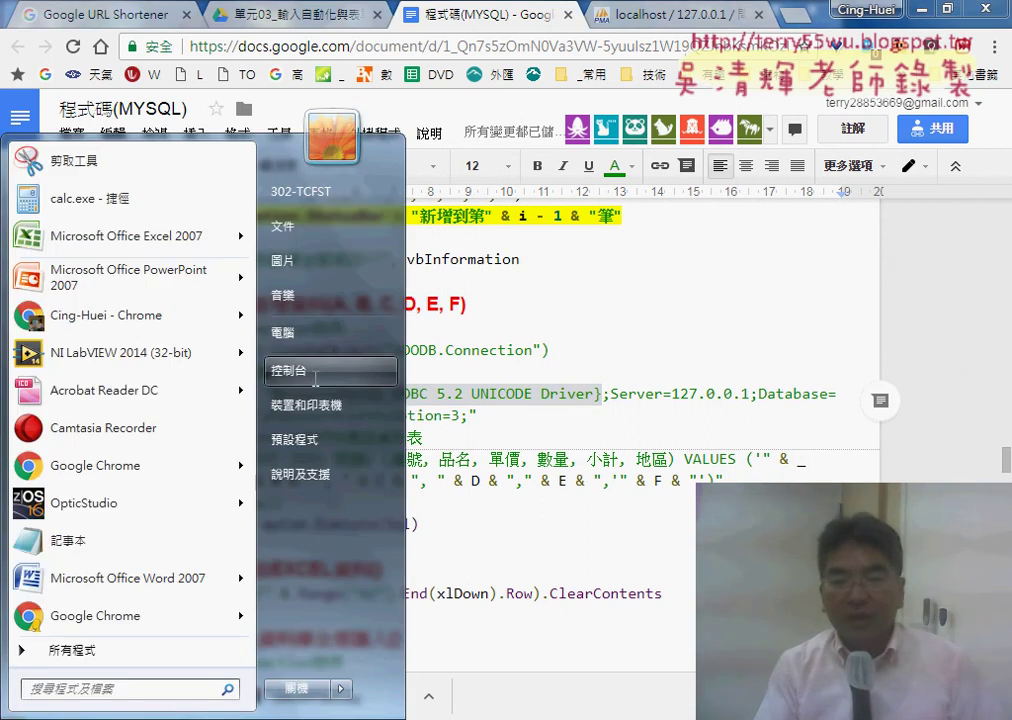
Step: In Control Panel, switch View by to Category and back to Large icons, then open 系統管理工具
left_click(314, 378)
scroll(445, 460, "down", 2)
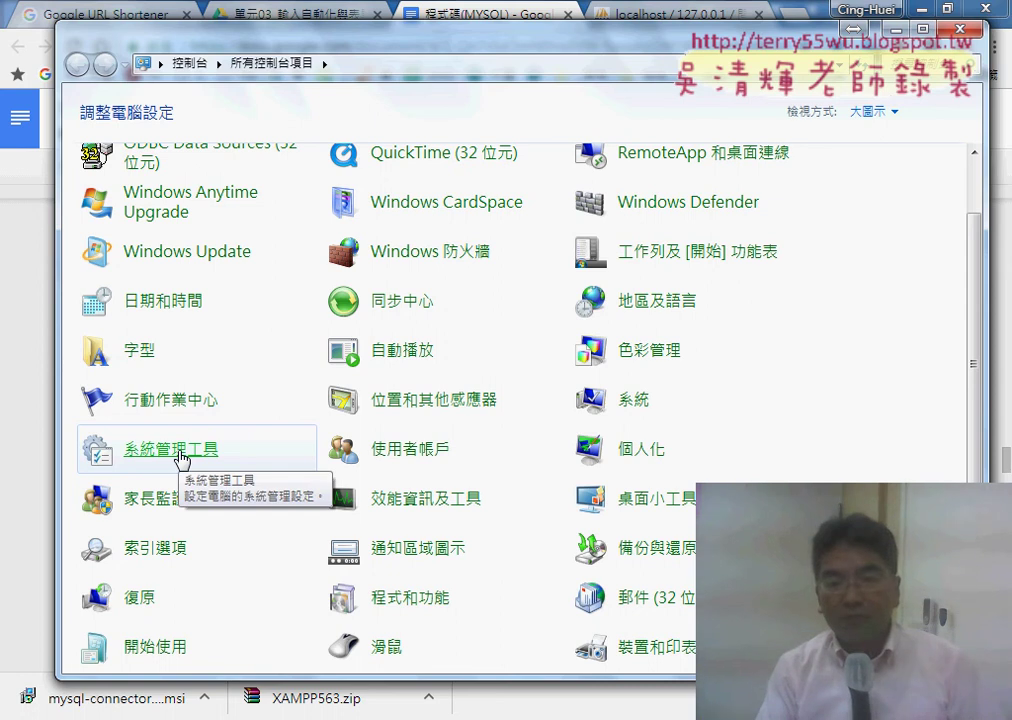
left_click(872, 112)
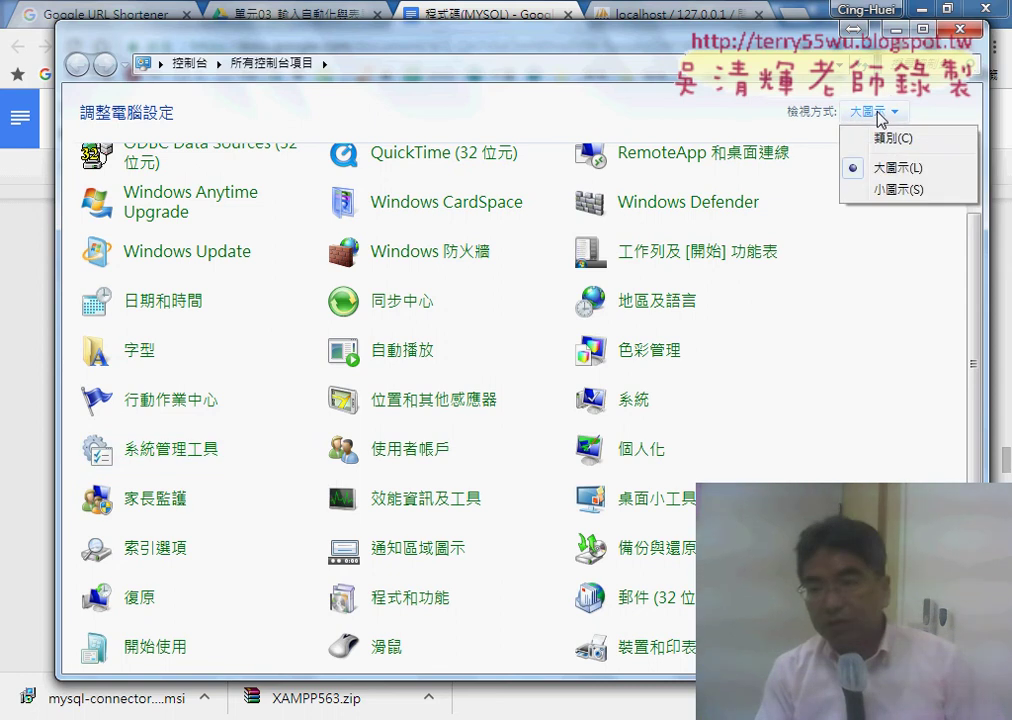
left_click(880, 139)
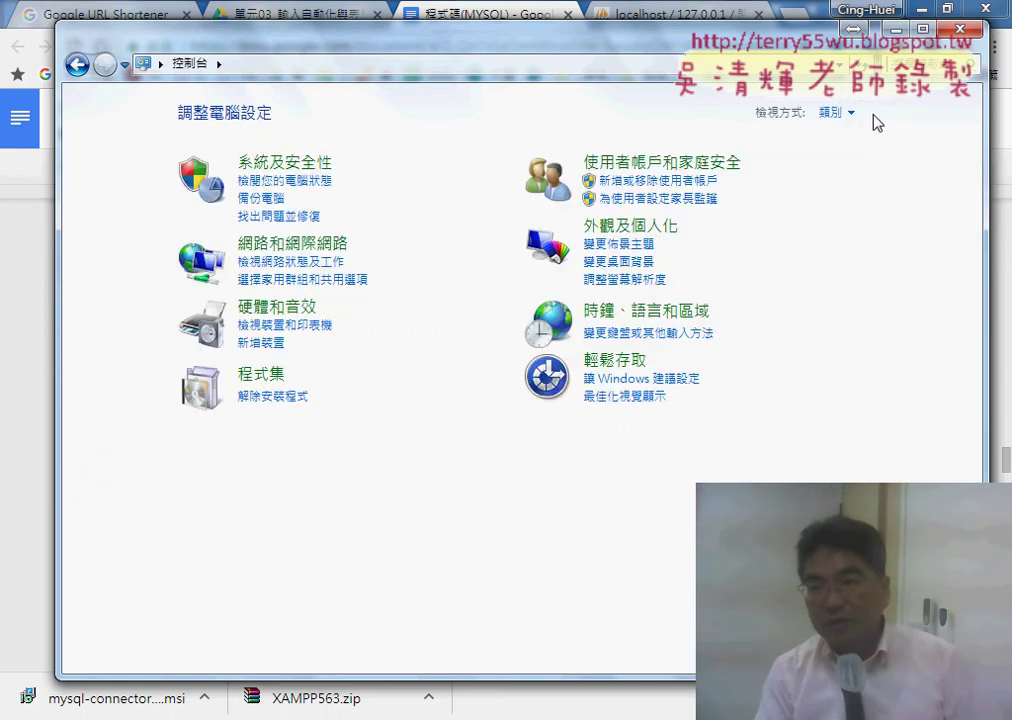
left_click(852, 114)
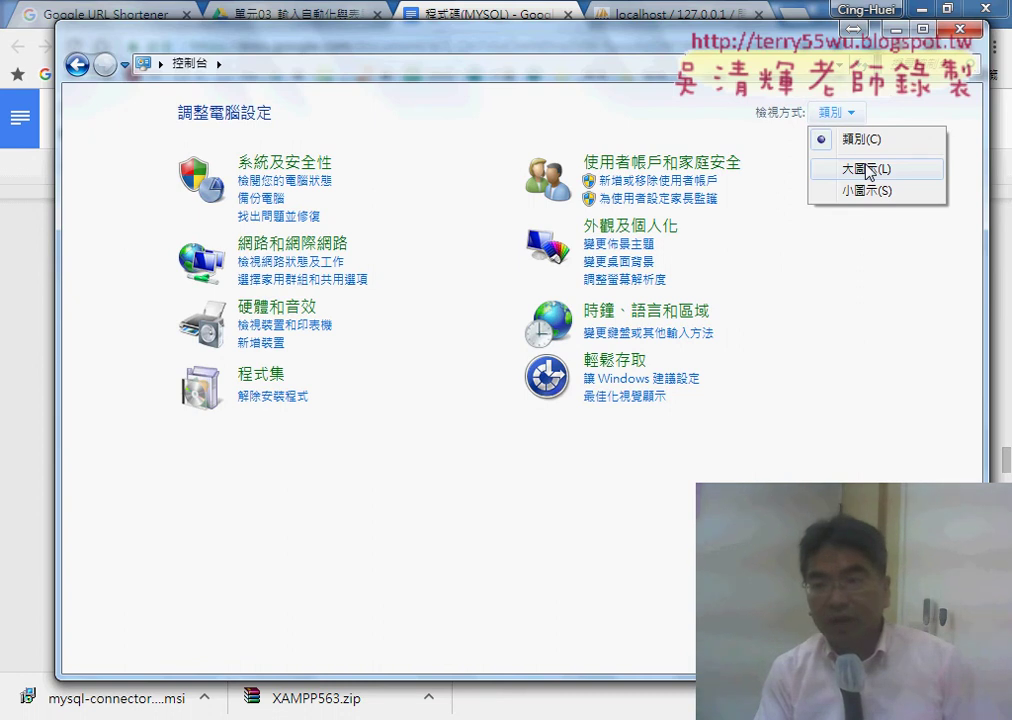
left_click(866, 169)
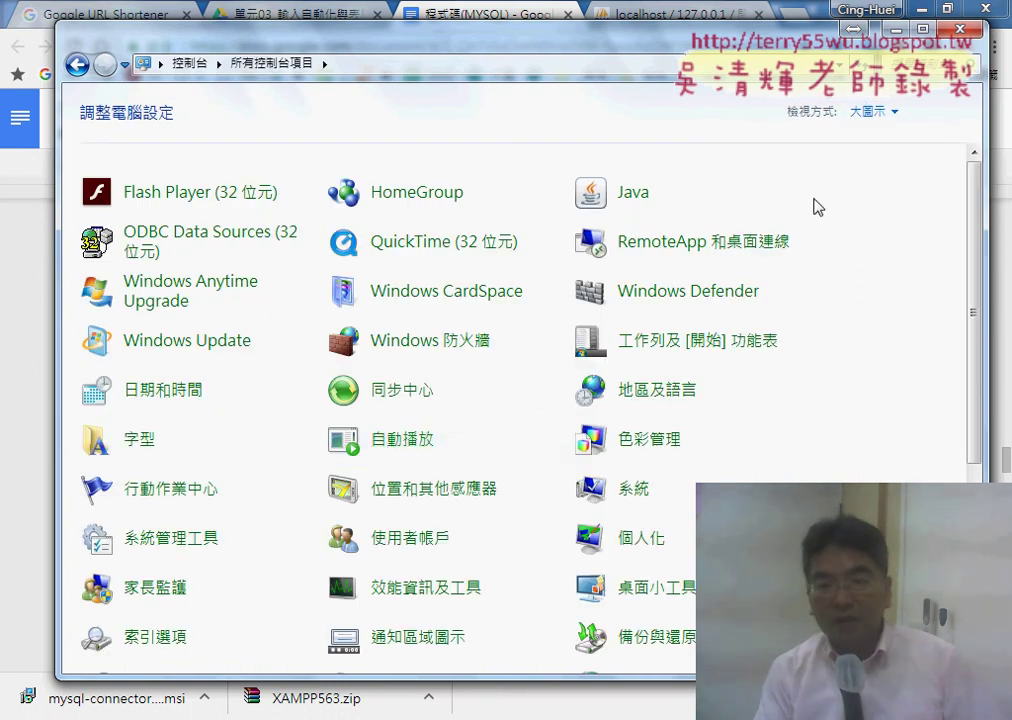
left_click(197, 547)
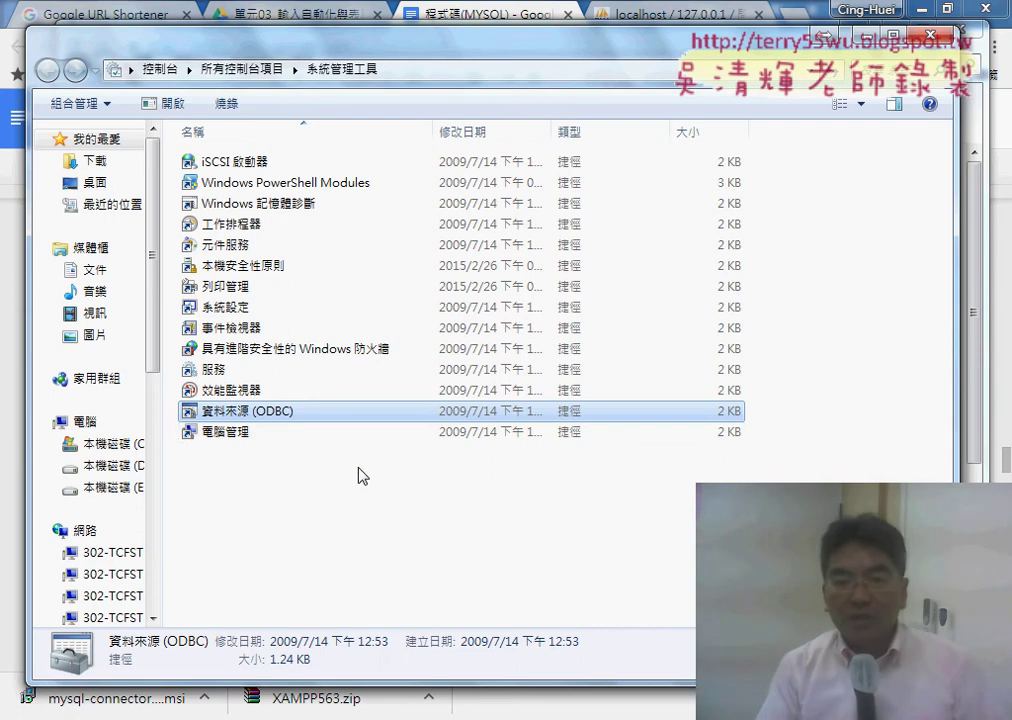
Step: Launch 資料來源 (ODBC) from Administrative Tools to bring up the ODBC 資料來源管理員 window
double_click(300, 414)
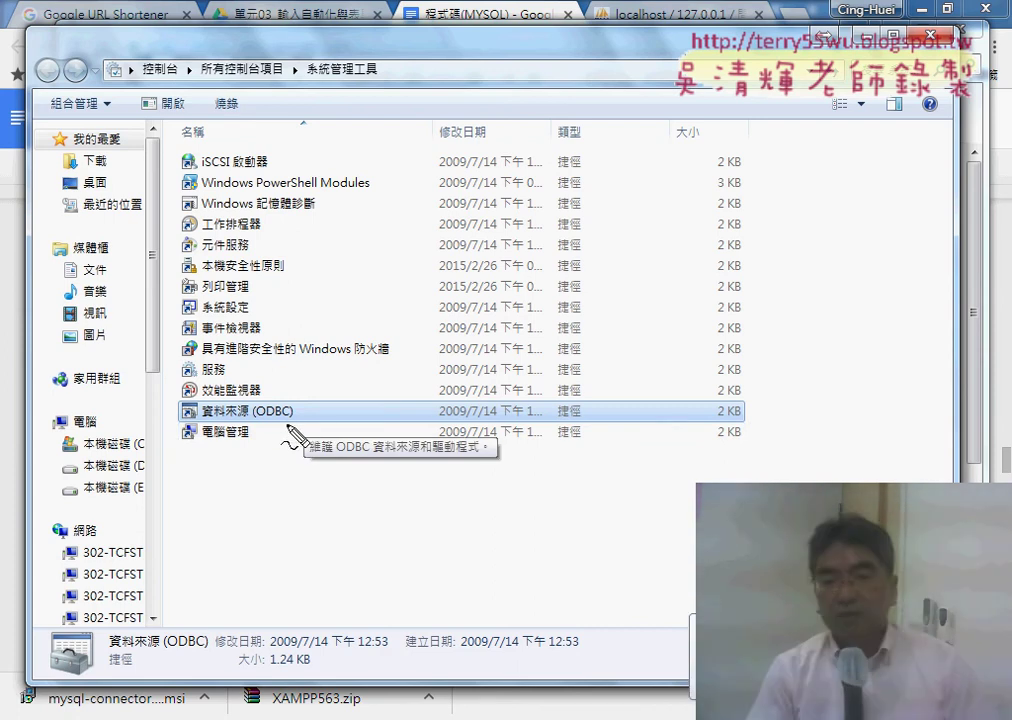
left_click_drag(295, 425, 305, 409)
mouse_move(425, 347)
left_mouse_down()
mouse_move(318, 388)
mouse_move(345, 400)
left_mouse_up()
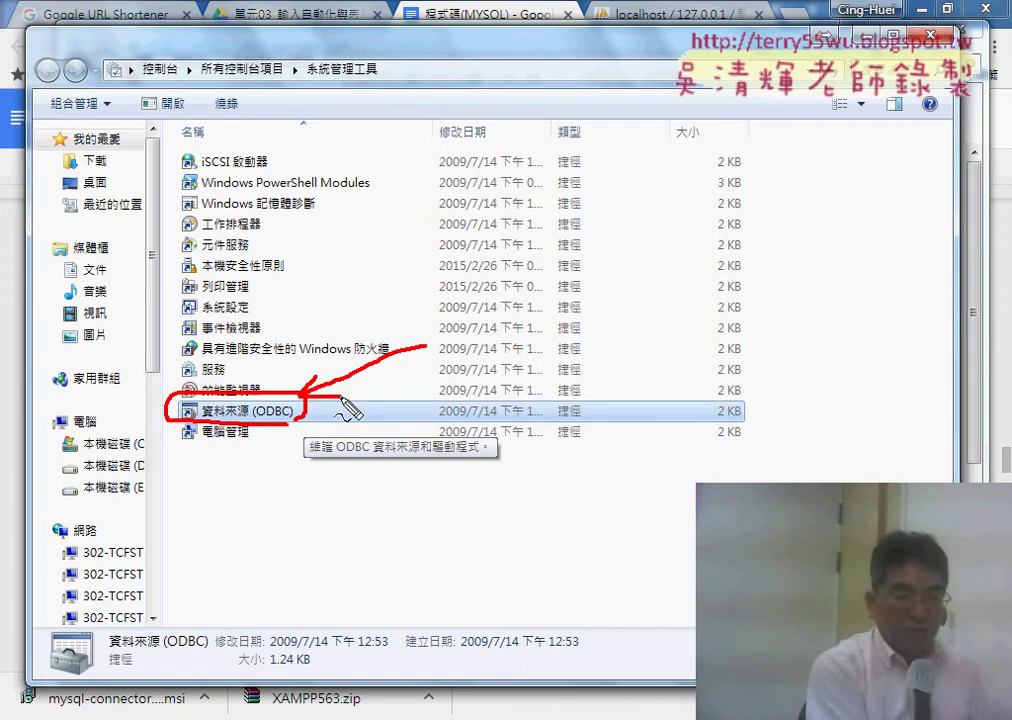
key("Escape")
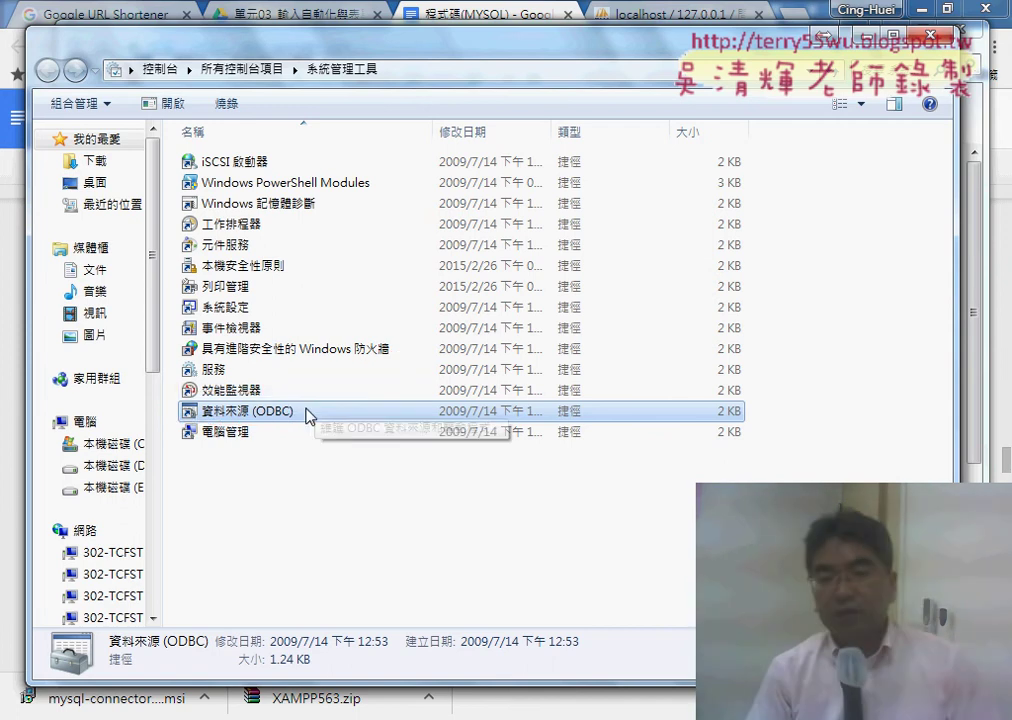
double_click(306, 412)
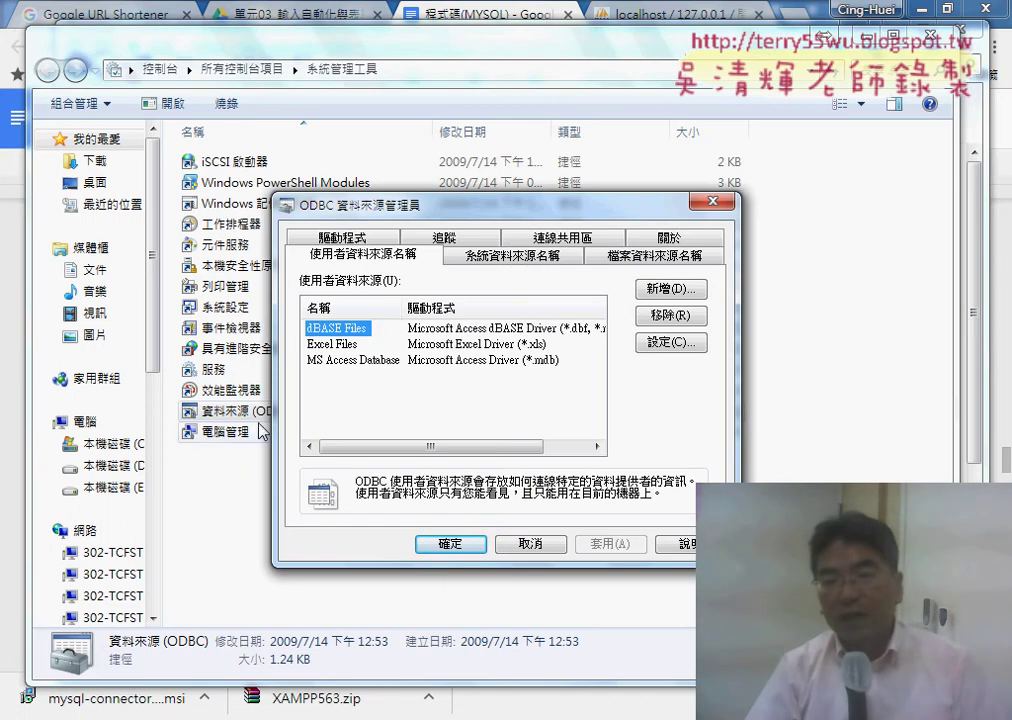
Step: On the Drivers tab, widen the Name column and point out the MySQL ODBC 5.2 Unicode and ANSI drivers, then return to the 單元03 Drive folder
left_click(342, 238)
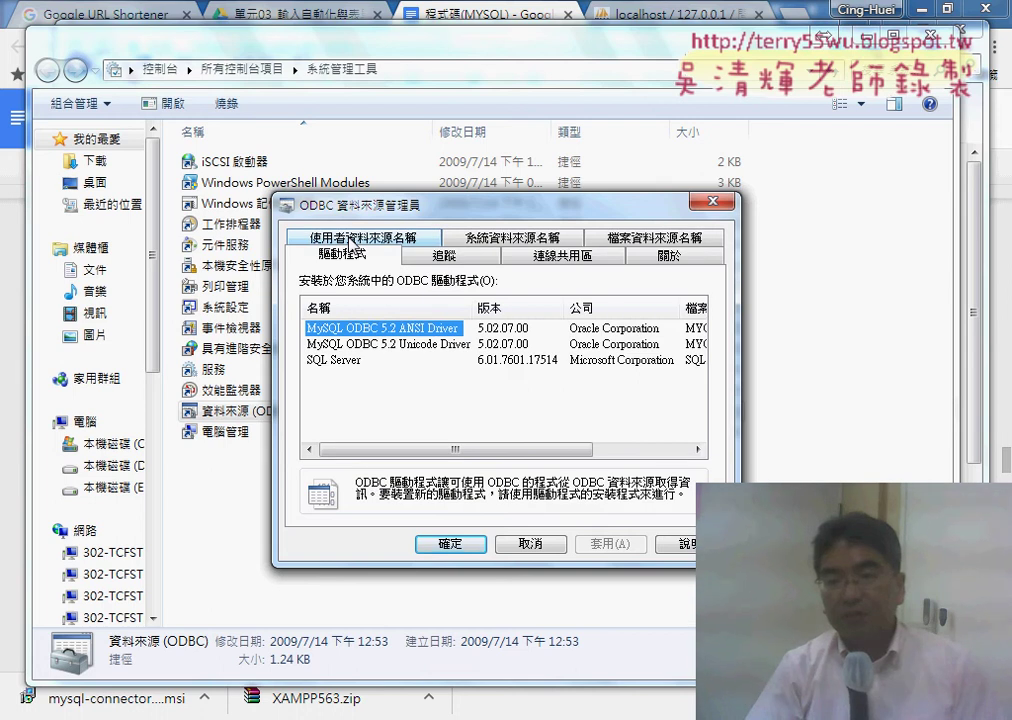
left_click_drag(471, 302, 514, 305)
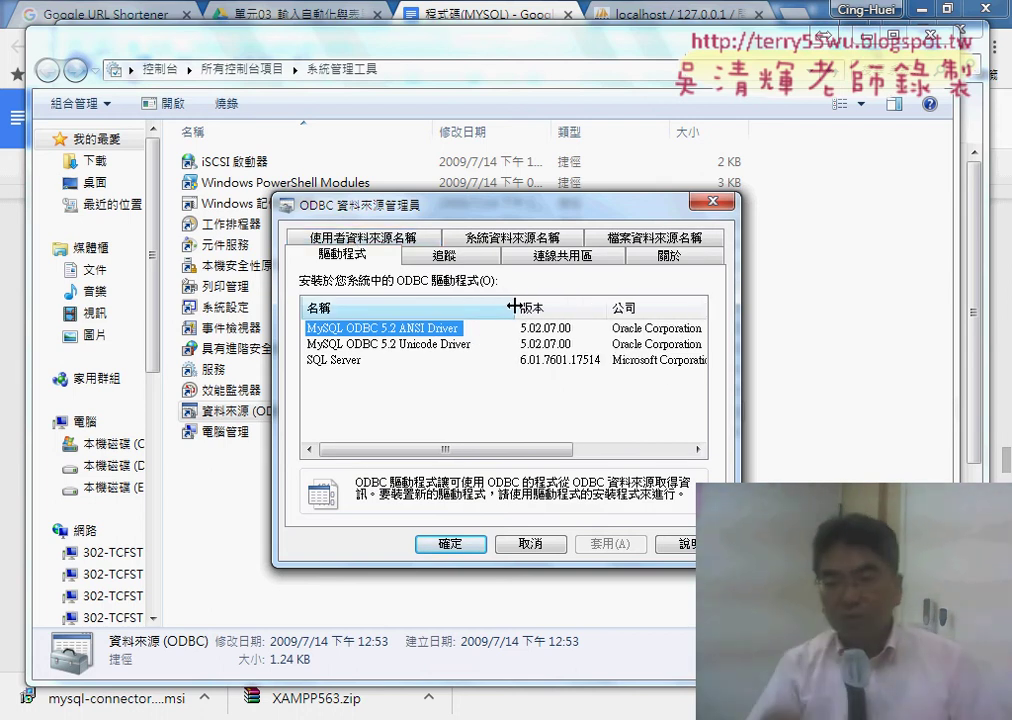
left_click(384, 345)
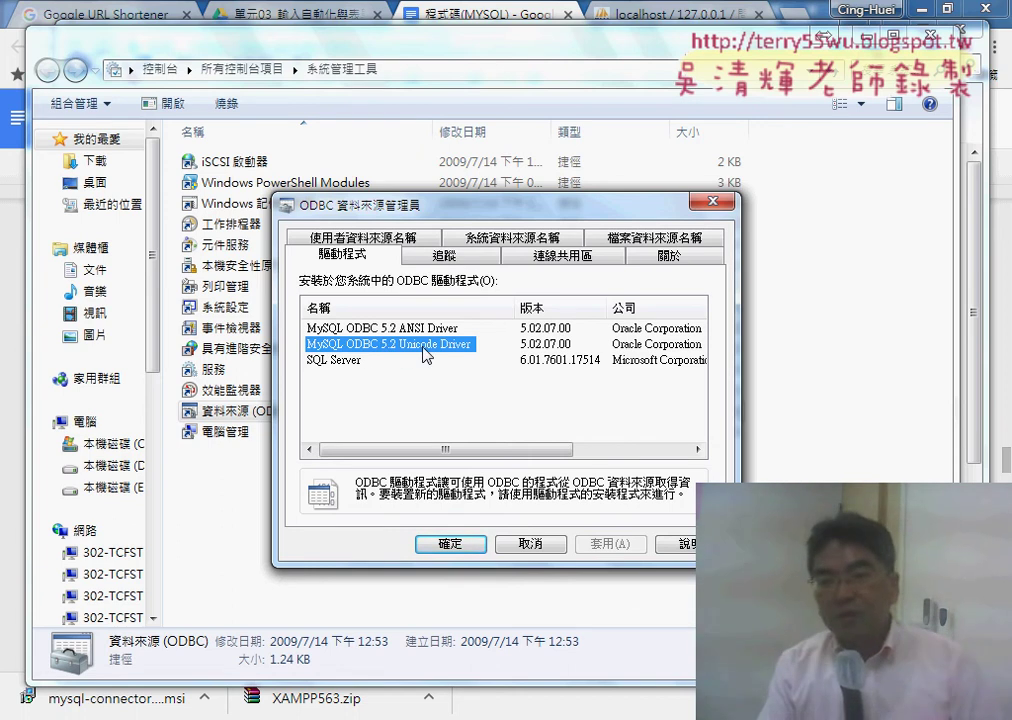
left_click(417, 332)
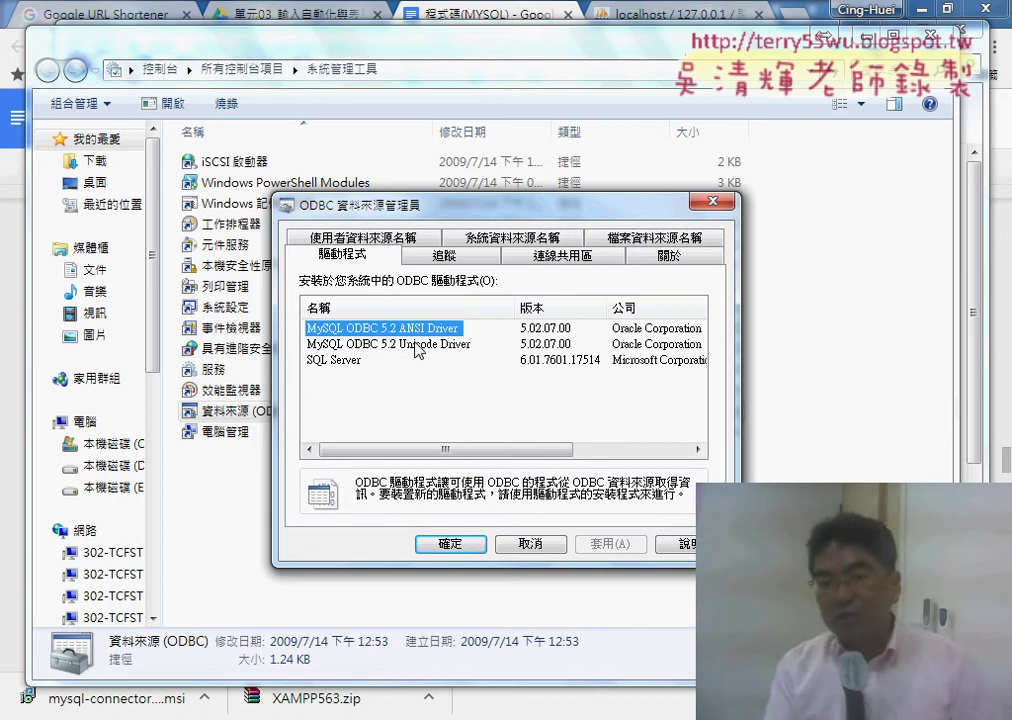
left_click(417, 346)
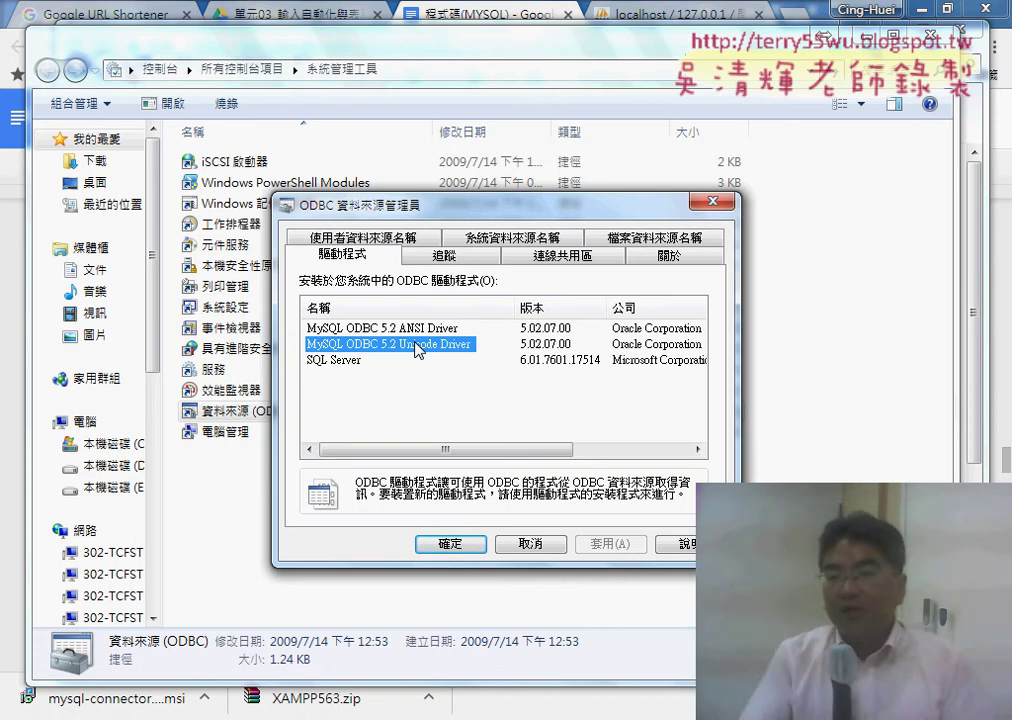
left_click(417, 331)
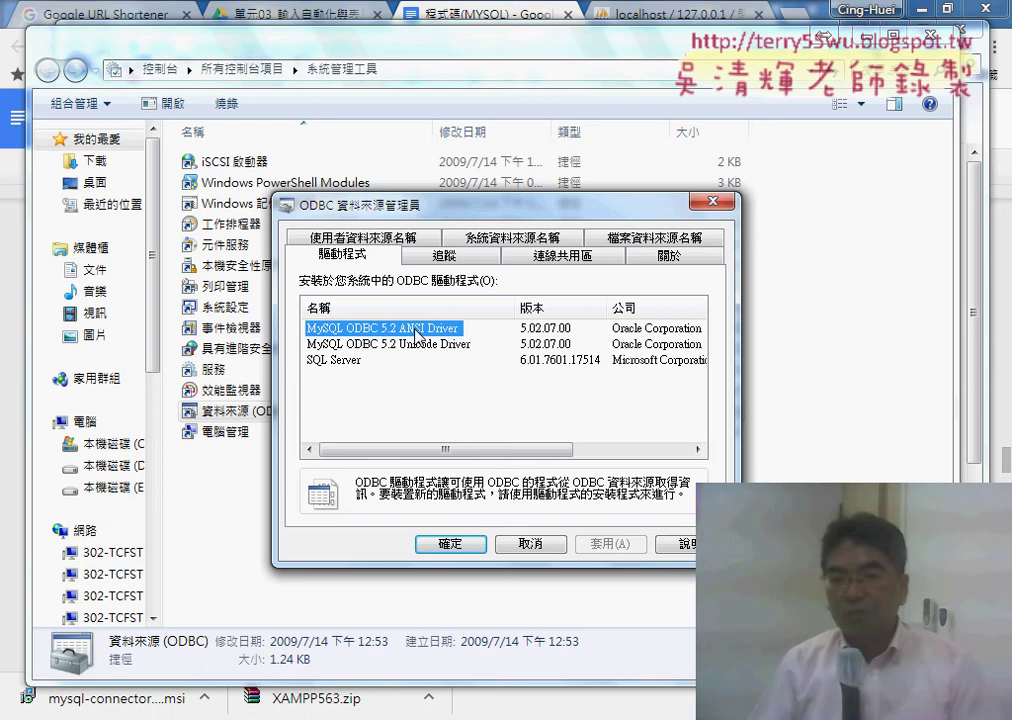
left_click(420, 345)
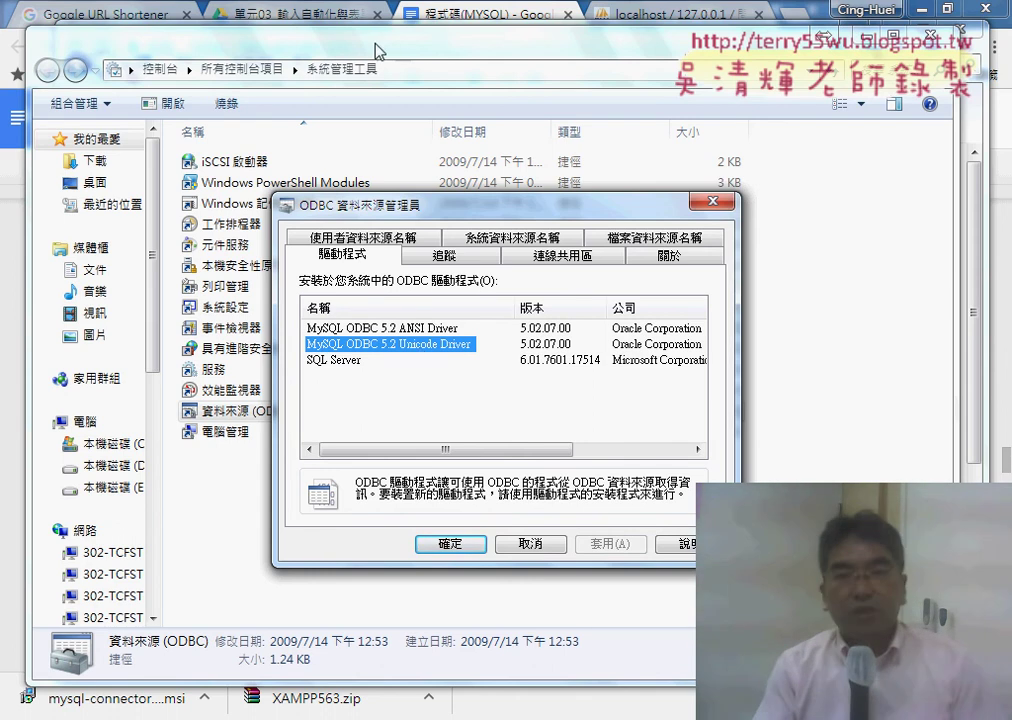
left_click(288, 17)
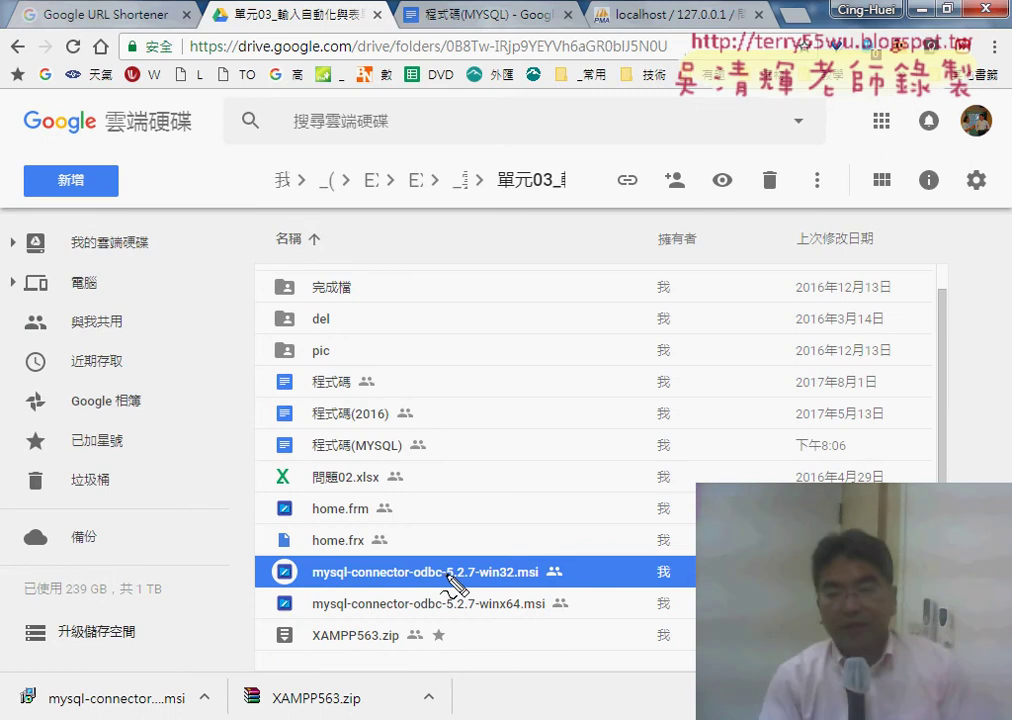
mouse_move(540, 576)
left_mouse_down()
mouse_move(322, 588)
mouse_move(540, 592)
left_mouse_up()
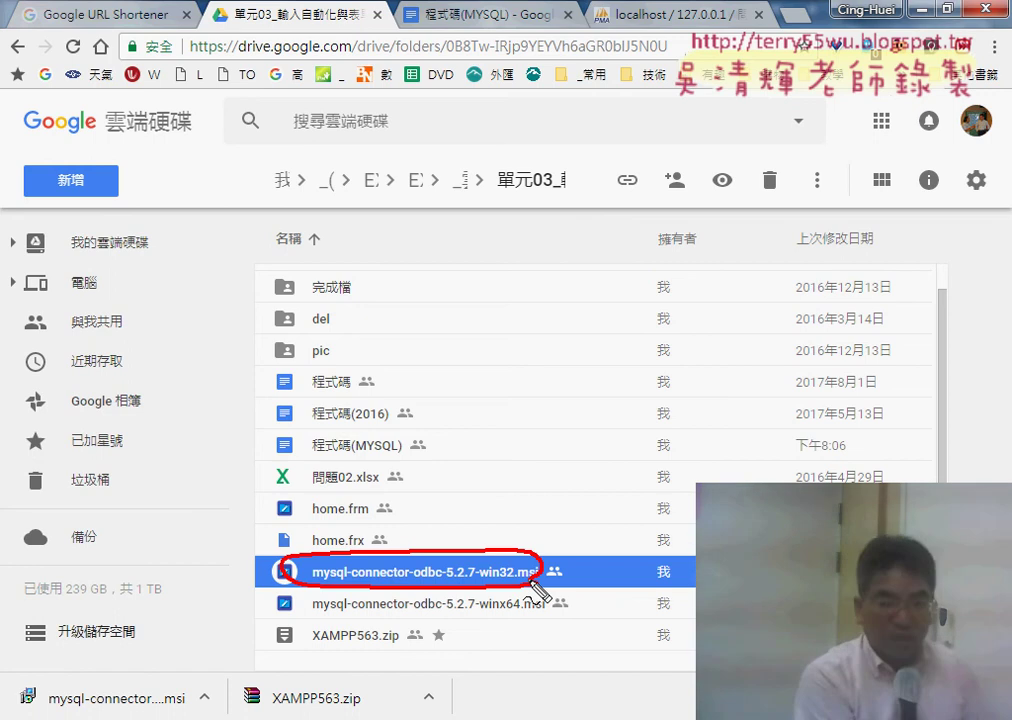
key("Escape")
key("alt+Tab")
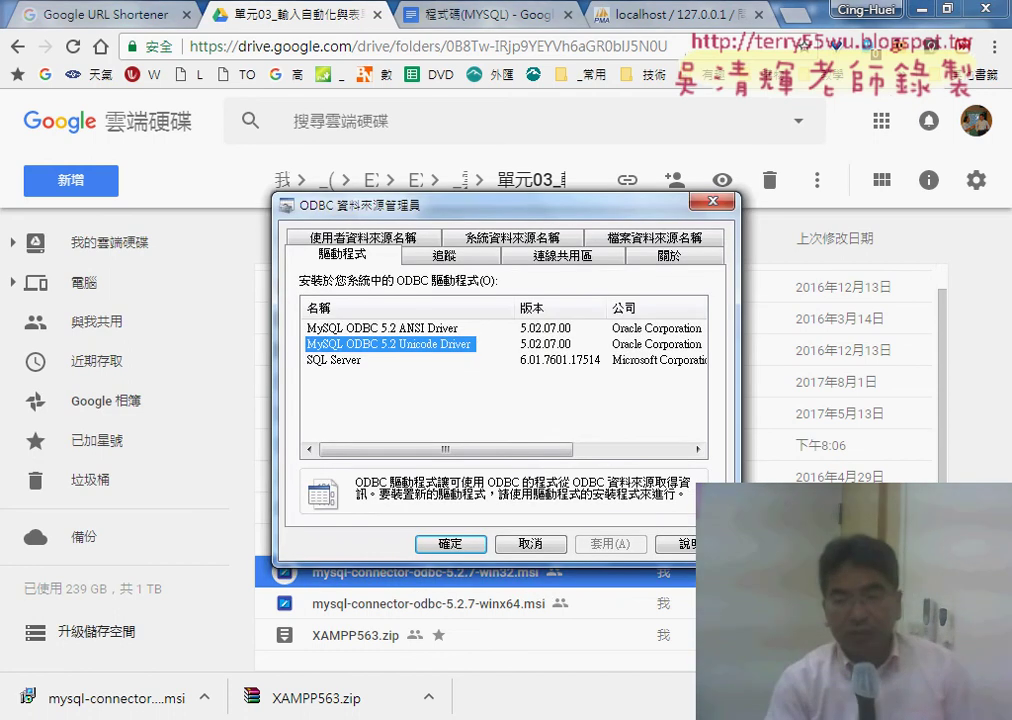
left_click_drag(484, 215, 613, 152)
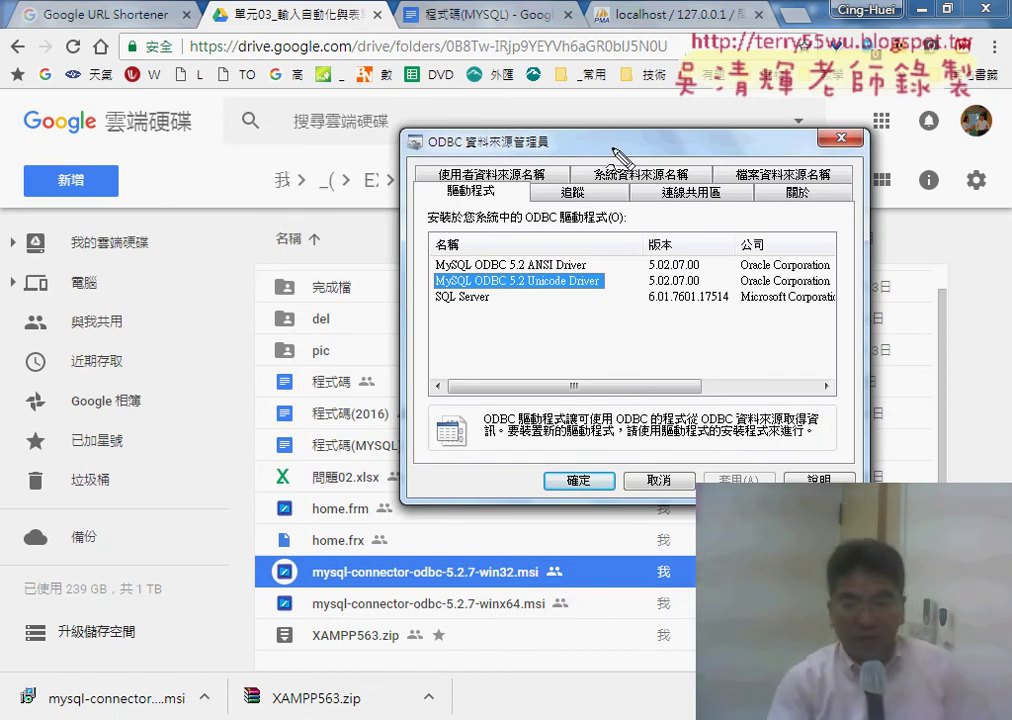
key("ctrl+2")
left_click_drag(452, 590, 520, 574)
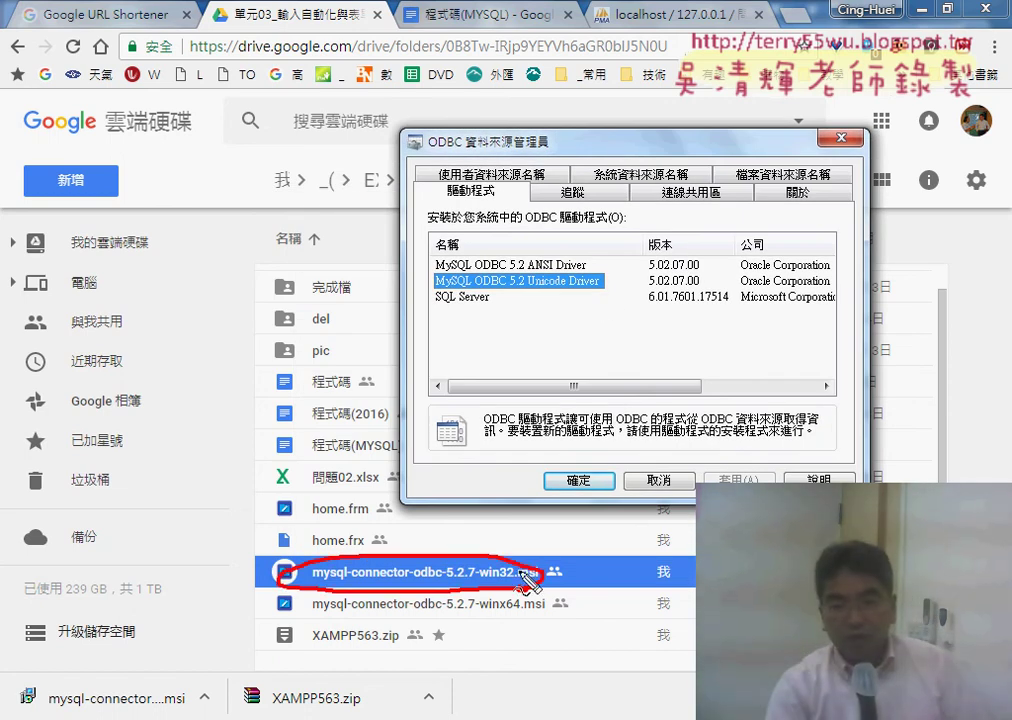
mouse_move(600, 266)
left_mouse_down()
mouse_move(607, 279)
mouse_move(600, 266)
left_mouse_up()
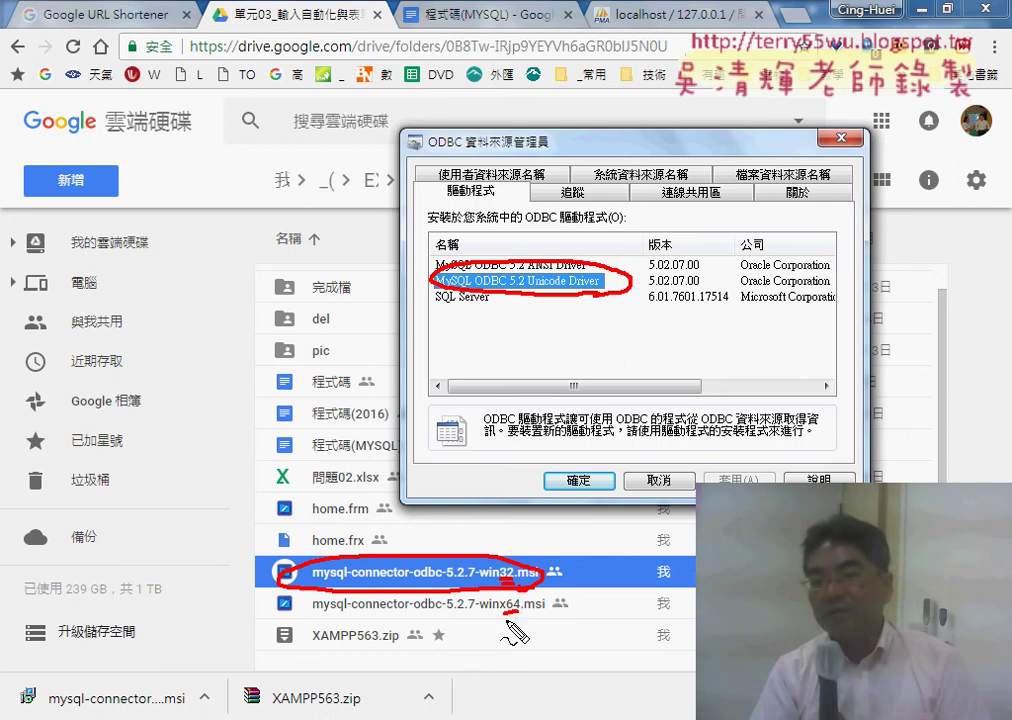
left_click_drag(504, 621, 521, 620)
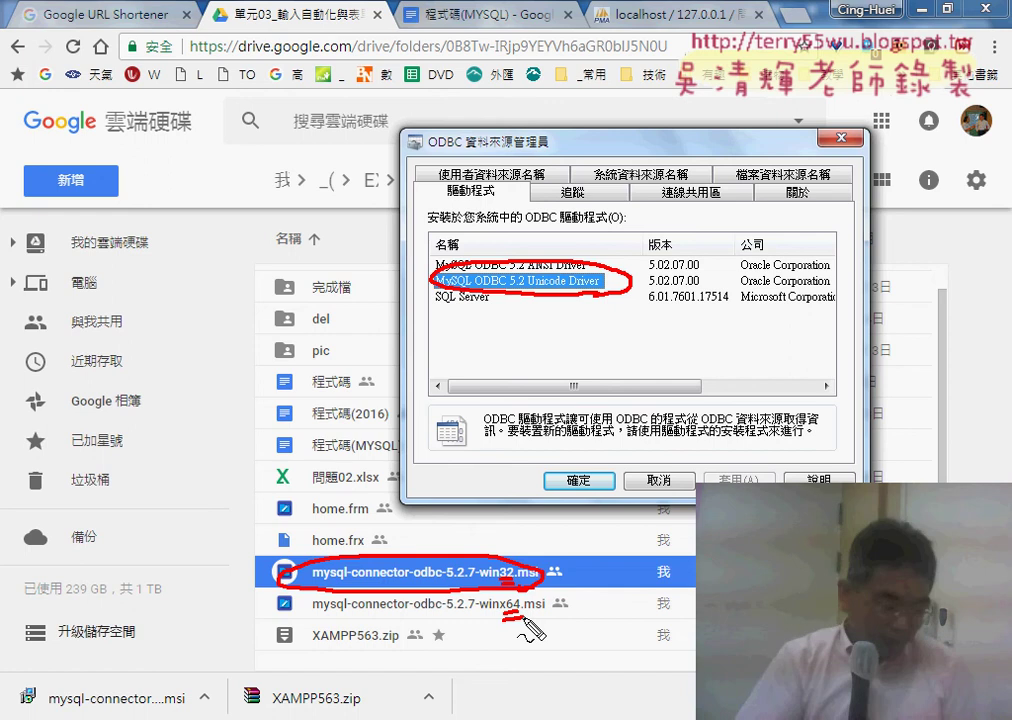
key("Escape")
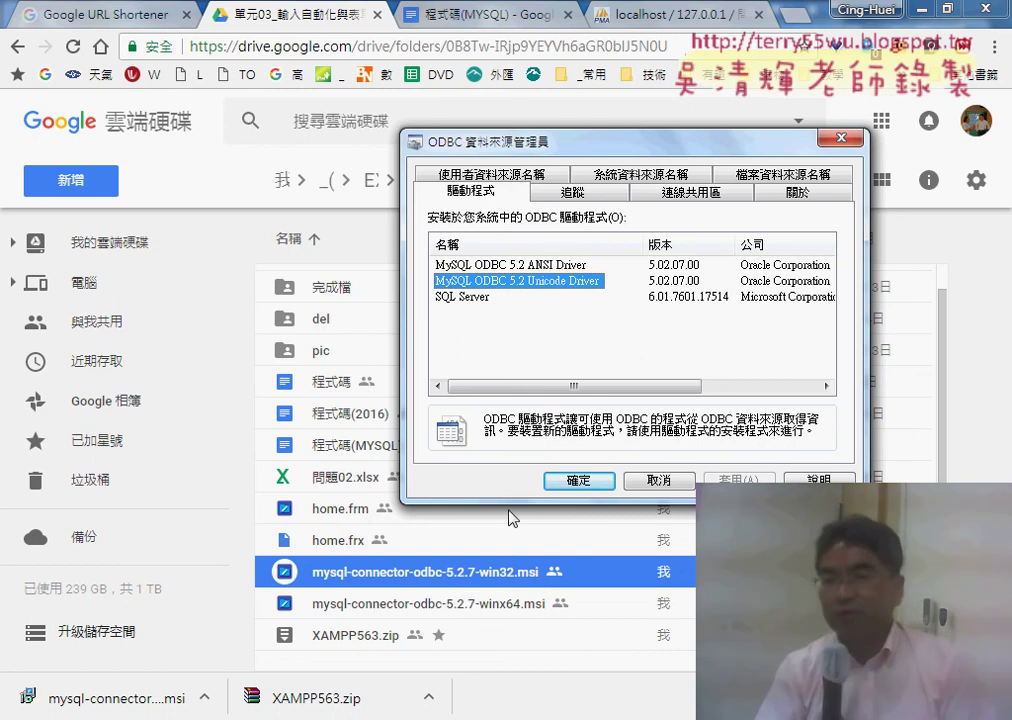
left_click_drag(592, 388, 655, 385)
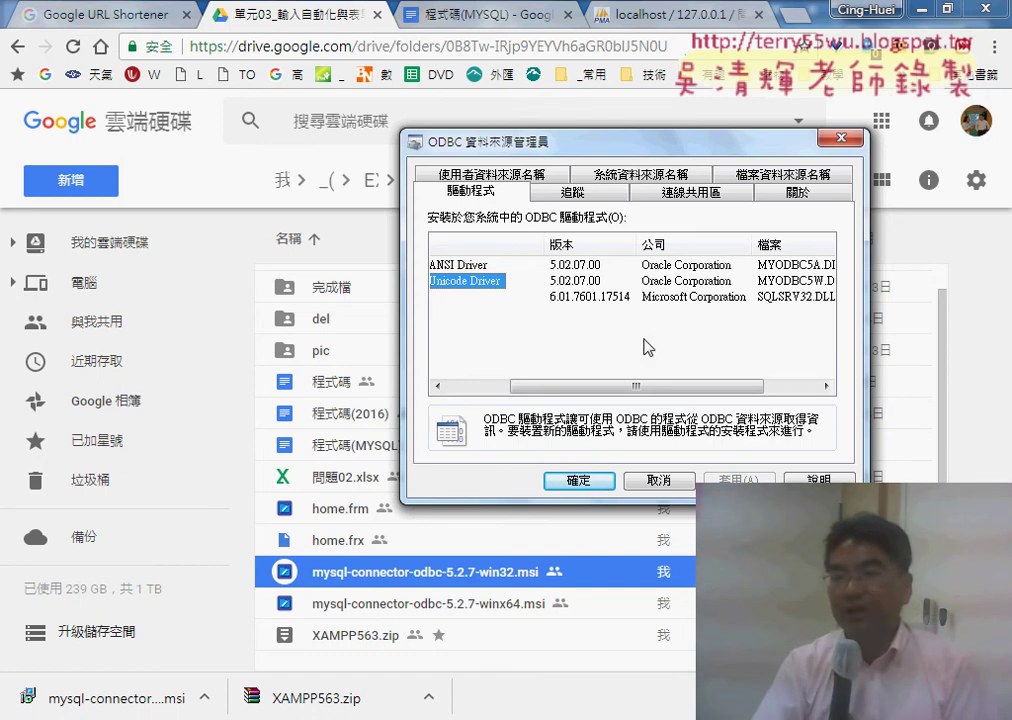
left_click_drag(586, 388, 524, 390)
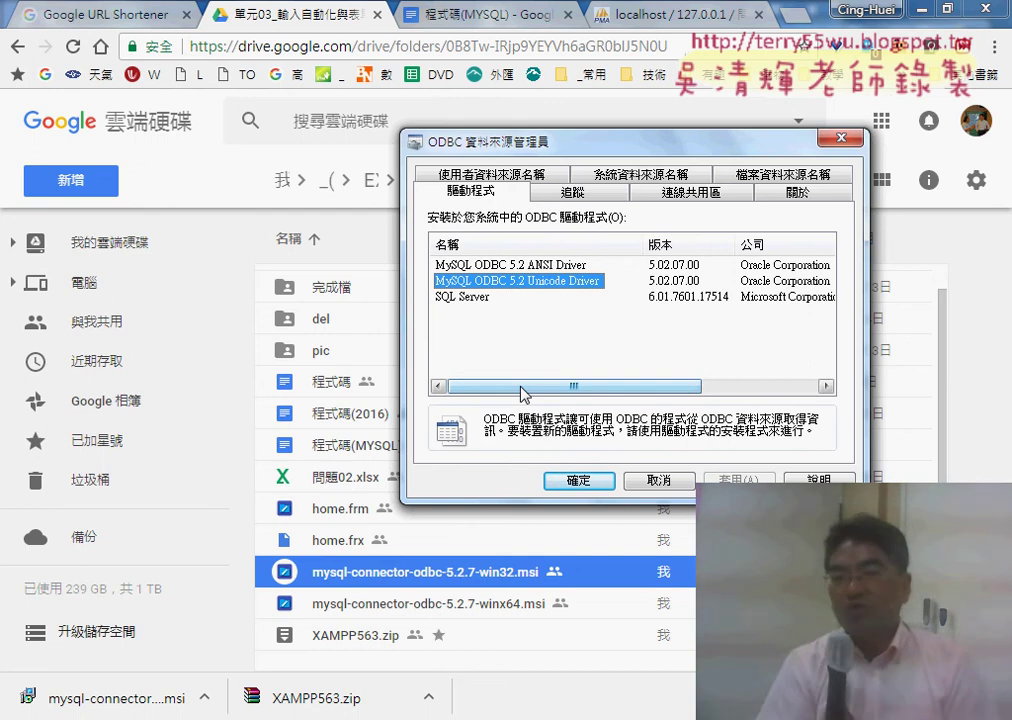
Step: Close the ODBC Data Source Administrator and switch to the 程式碼(MYSQL) document
left_click(840, 140)
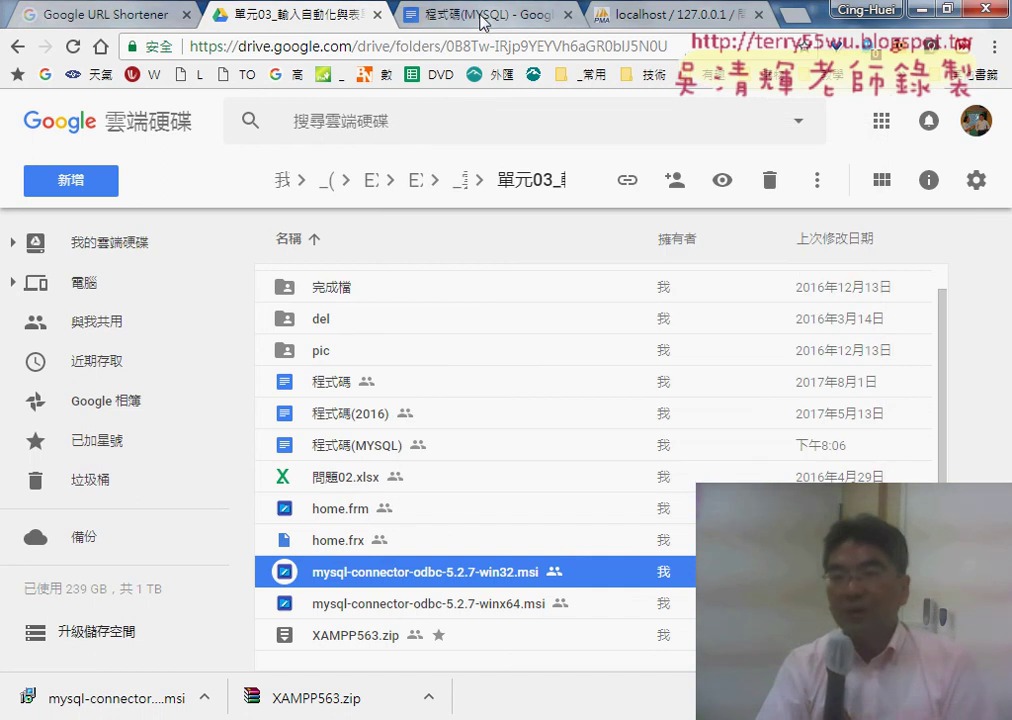
left_click(484, 22)
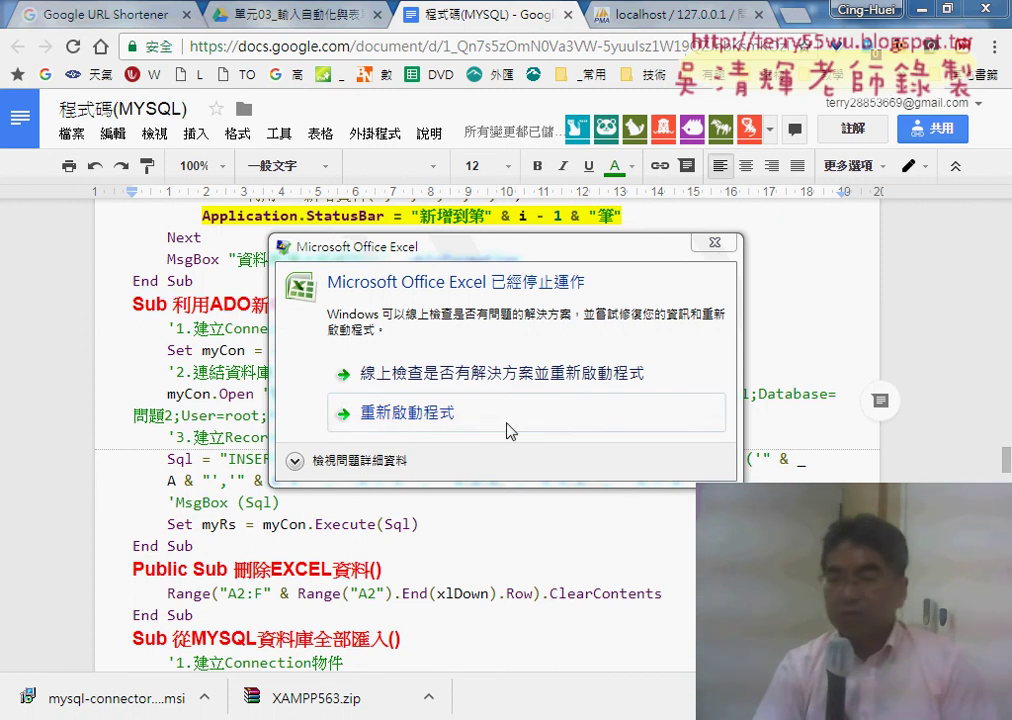
Step: Restart Excel from the crash dialog and switch to the phpMyAdmin page for database 問題2
left_click(507, 430)
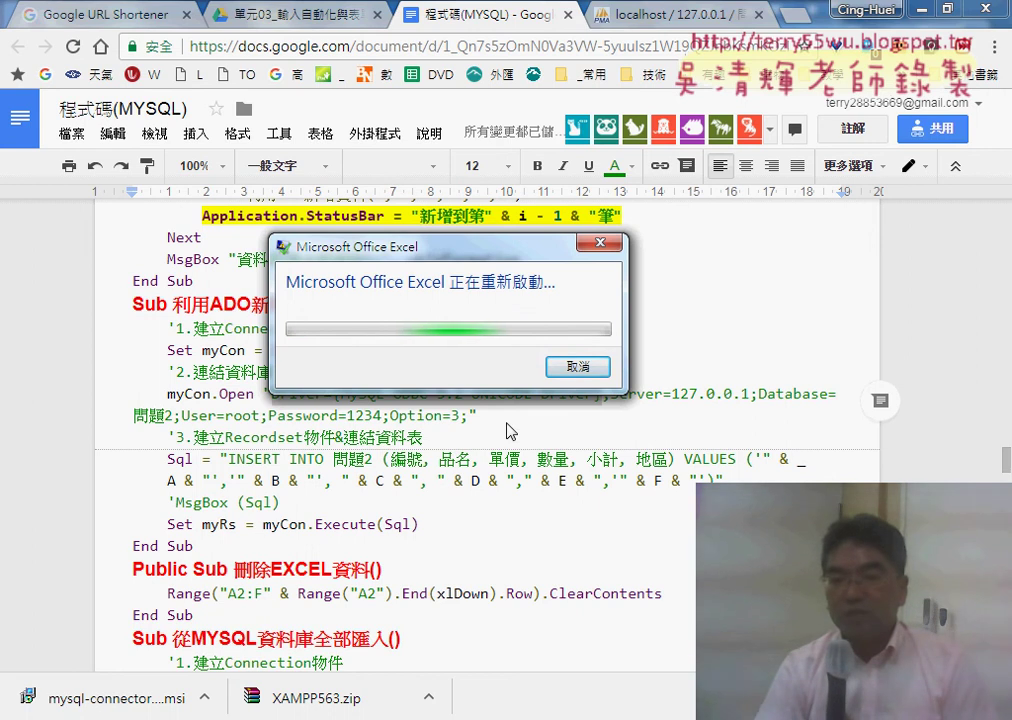
scroll(343, 512, "up", 4)
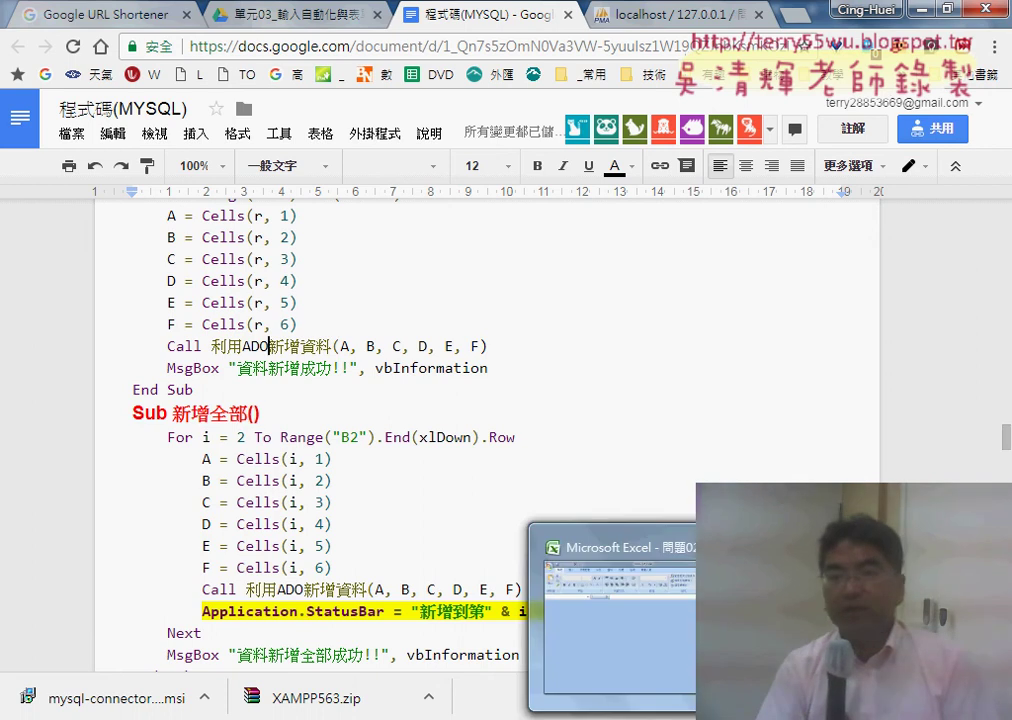
left_click(679, 12)
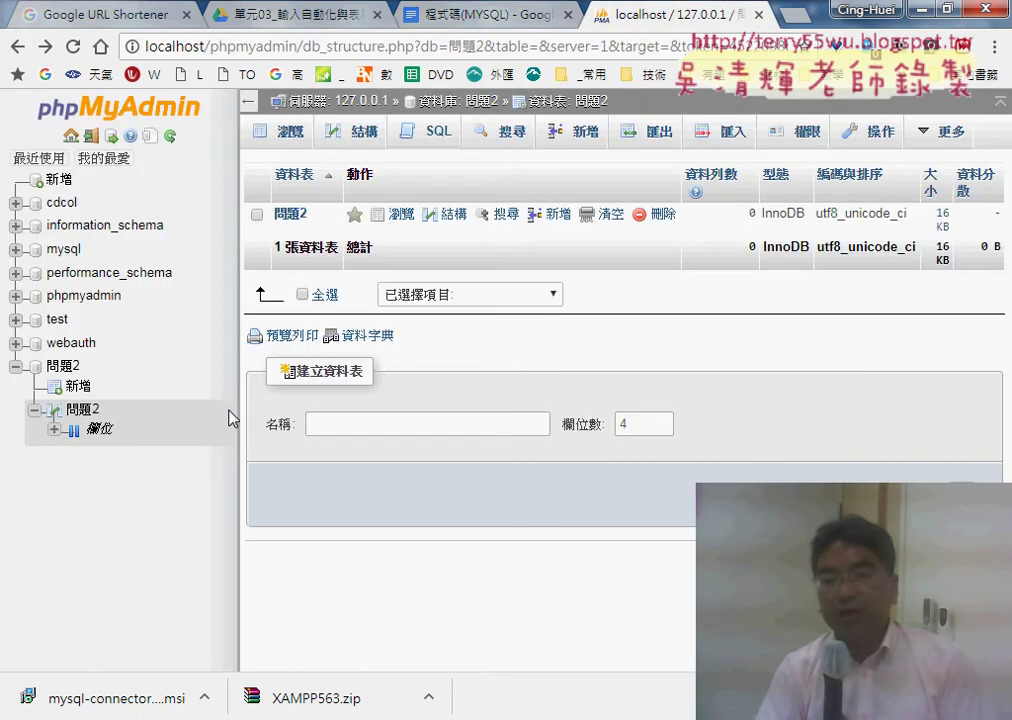
Step: Run DELETE FROM `問題2` with the WHERE 1 clause removed, then browse table 問題2 to confirm it is empty
left_click(82, 410)
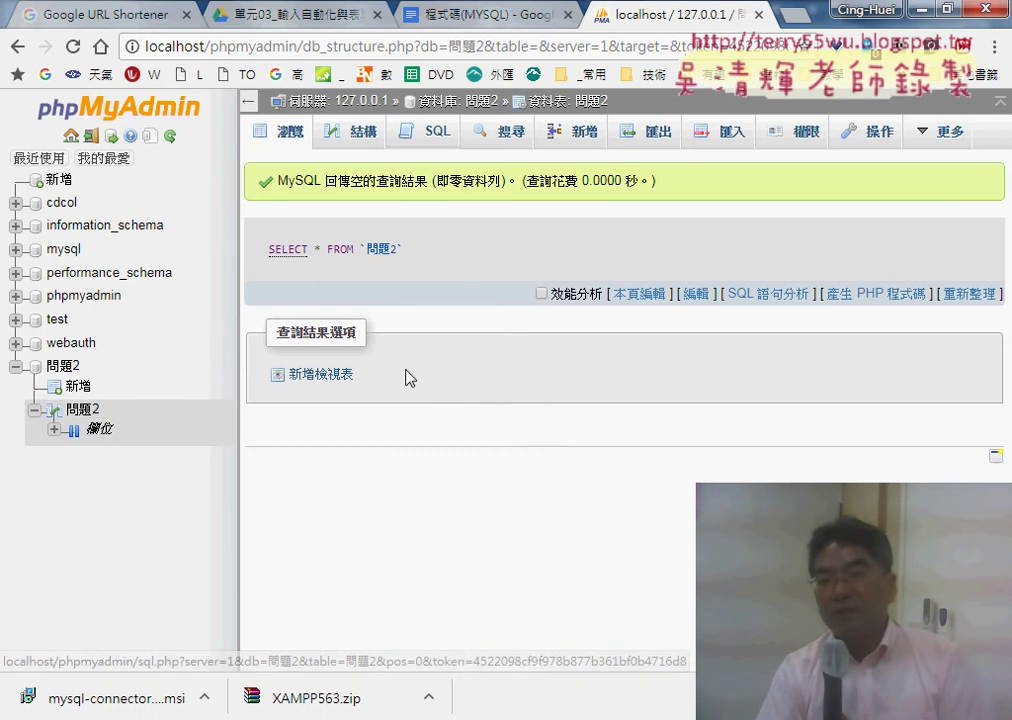
left_click(440, 135)
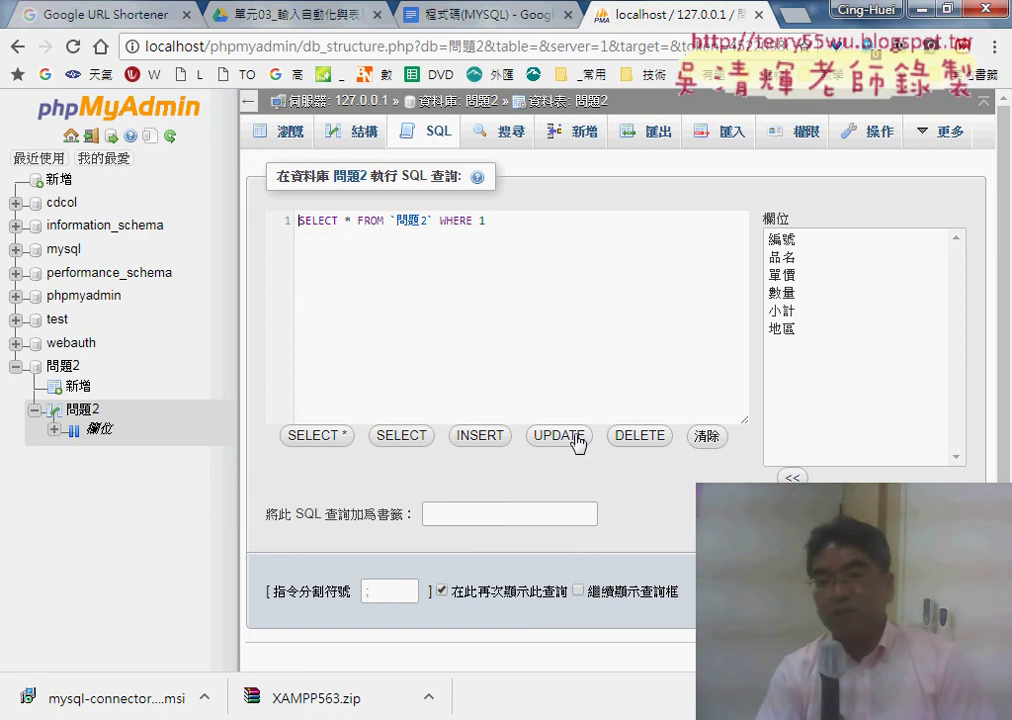
left_click(629, 437)
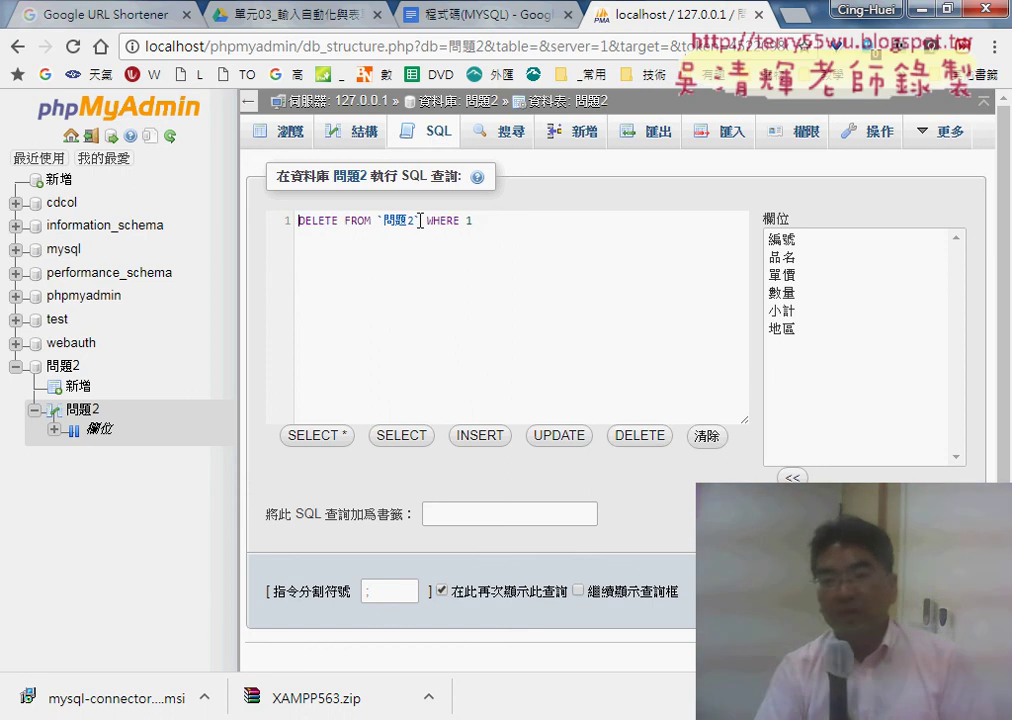
left_click_drag(420, 220, 576, 242)
key("BackSpace")
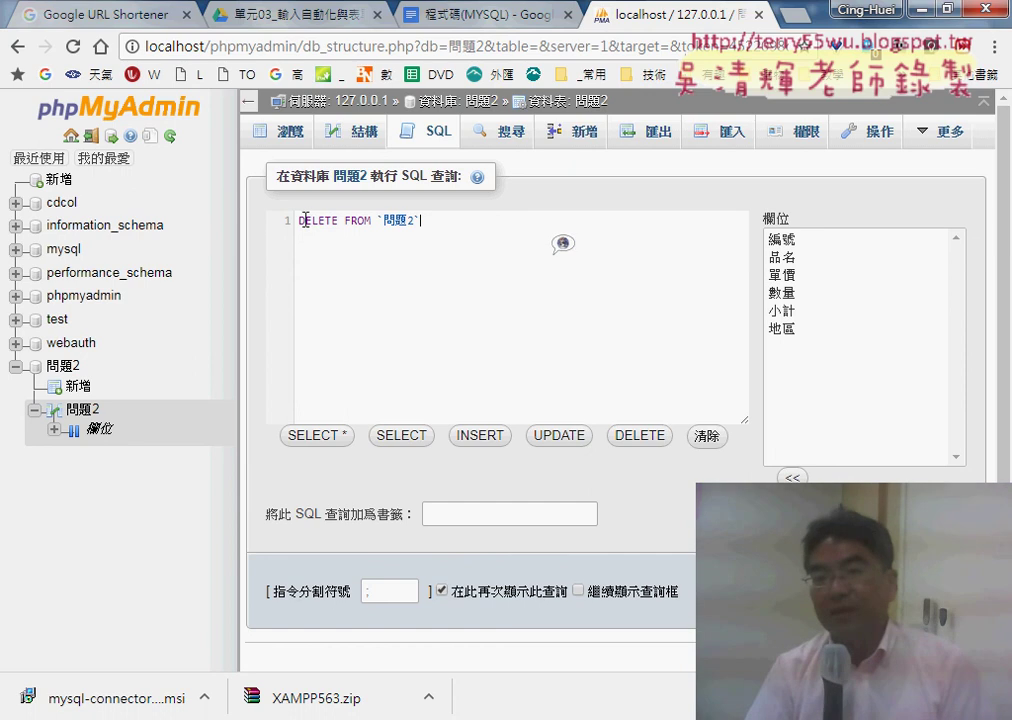
left_click_drag(305, 219, 437, 222)
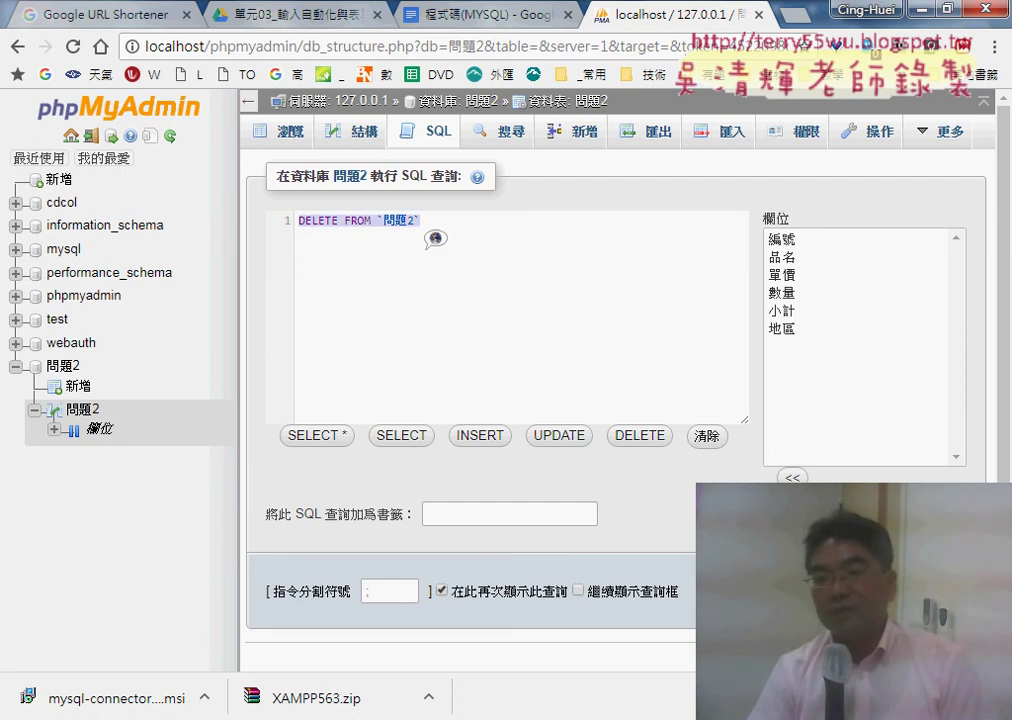
key("ctrl+Return")
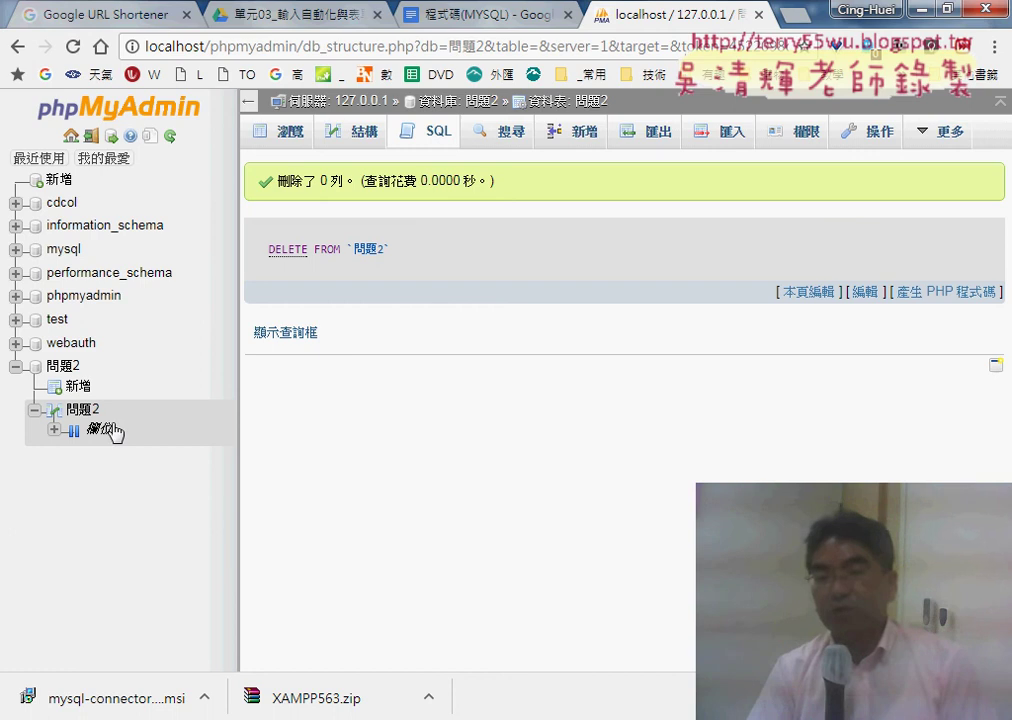
left_click(96, 418)
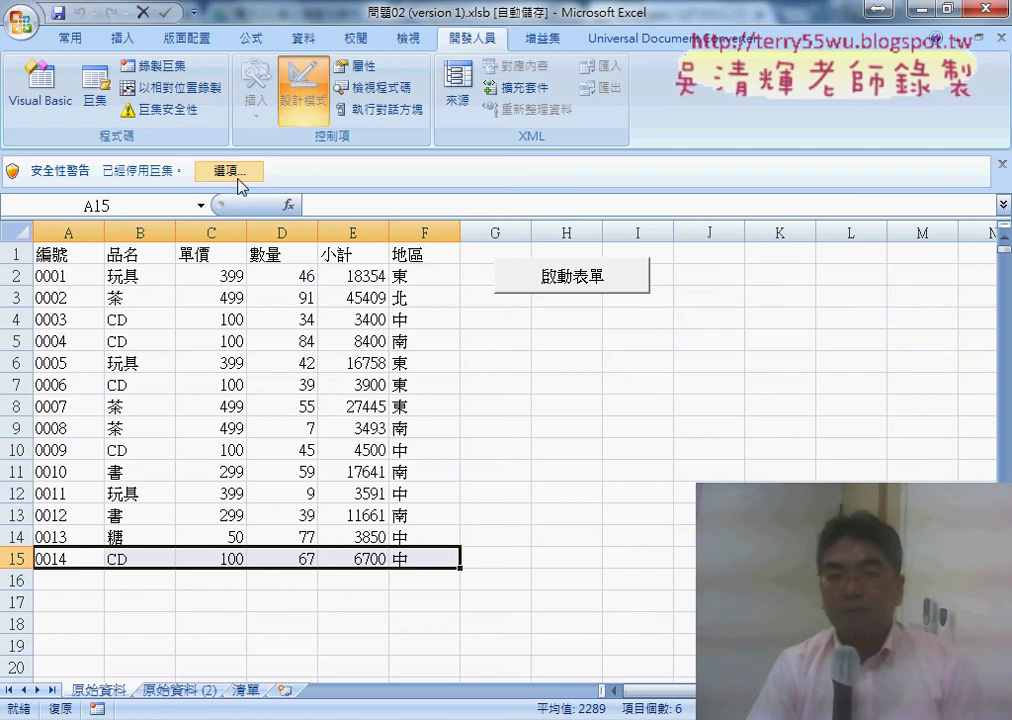
Step: Enable the workbook's macros from the security bar and close the sales form that pops up
left_click(229, 171)
left_click(334, 376)
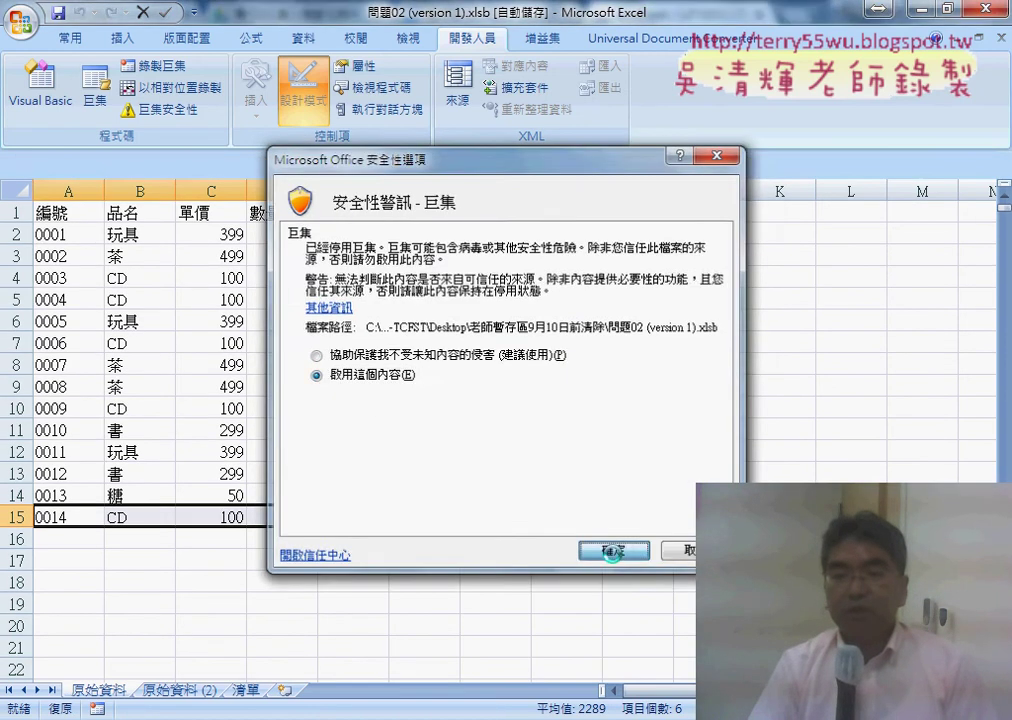
left_click(605, 551)
left_click(705, 229)
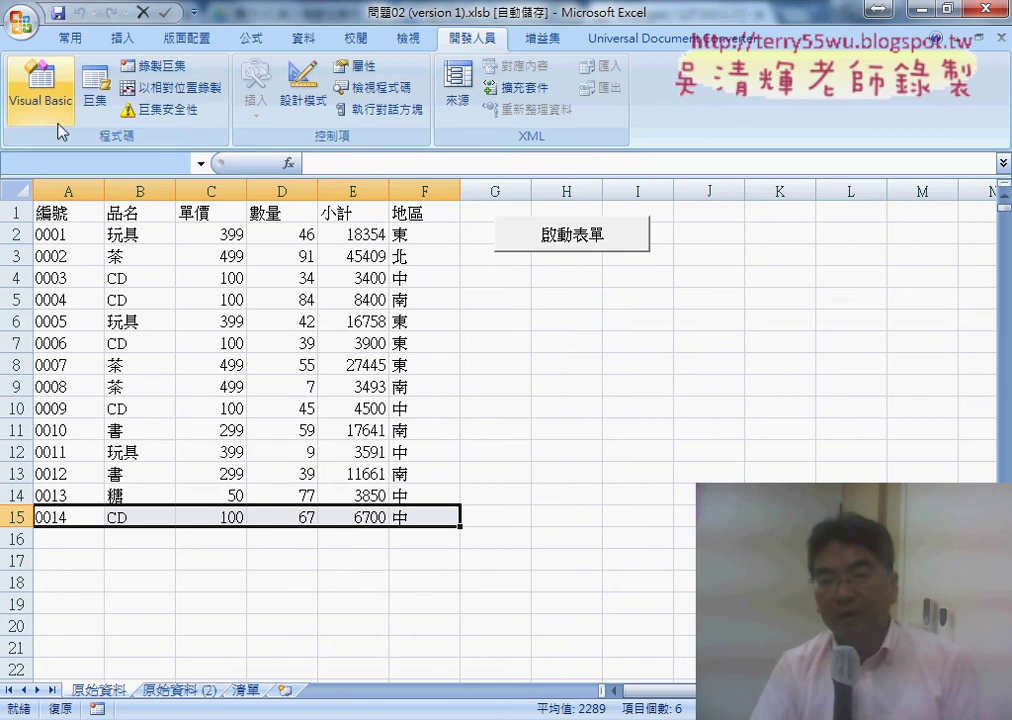
Step: Unlock the VBA project with its password, open Module1 and place the cursor in 新增單筆
left_click(40, 88)
double_click(270, 216)
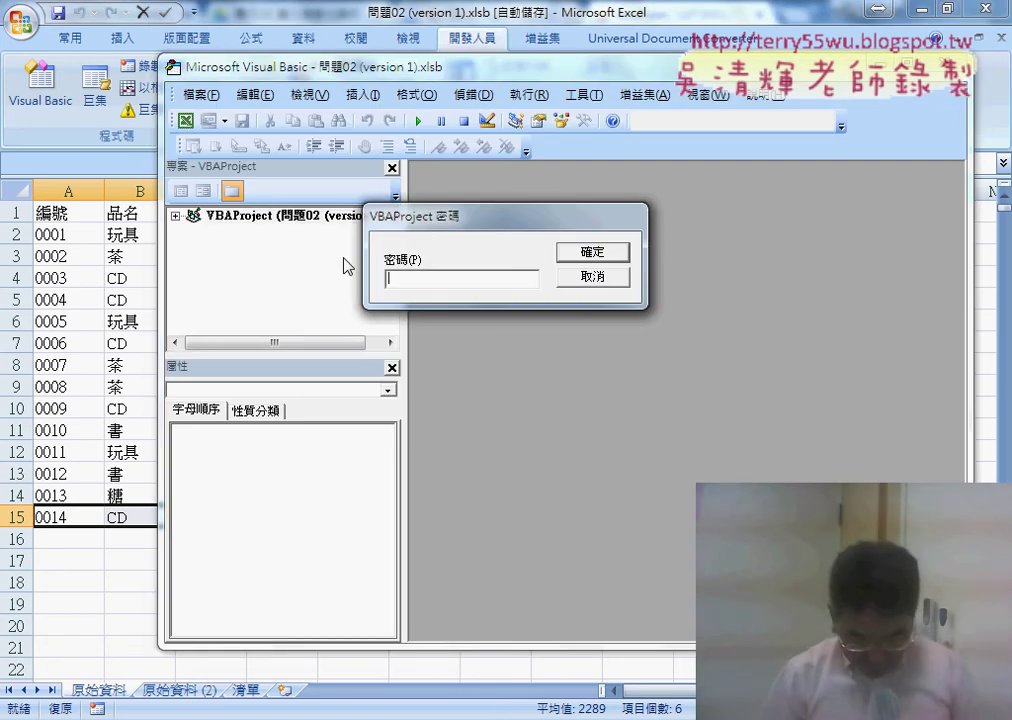
key("Return")
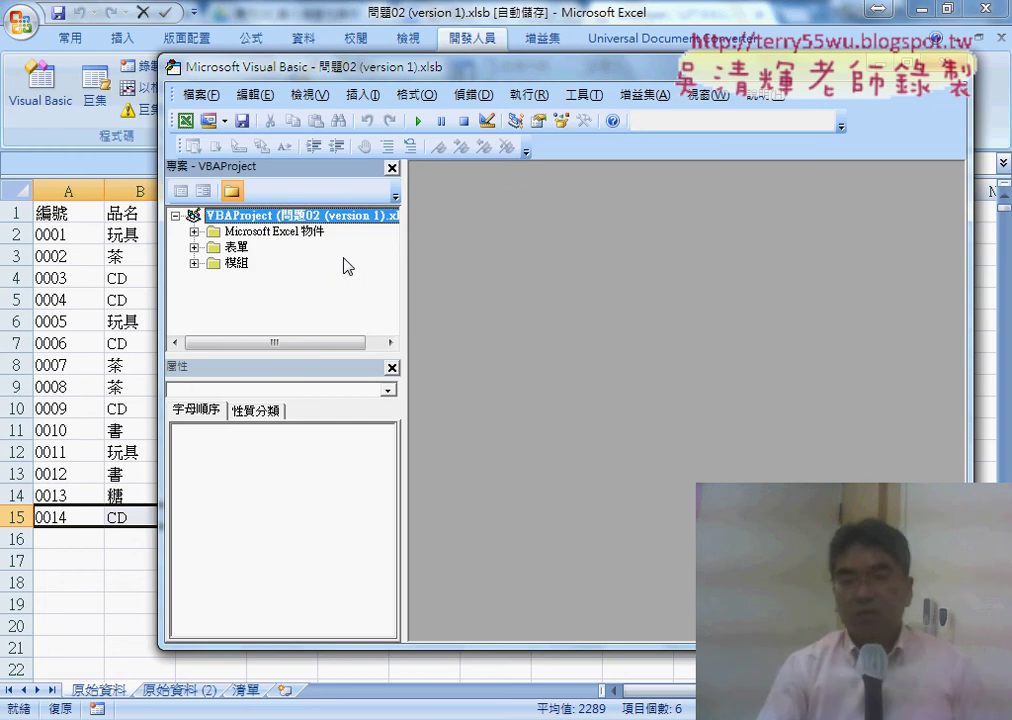
double_click(237, 263)
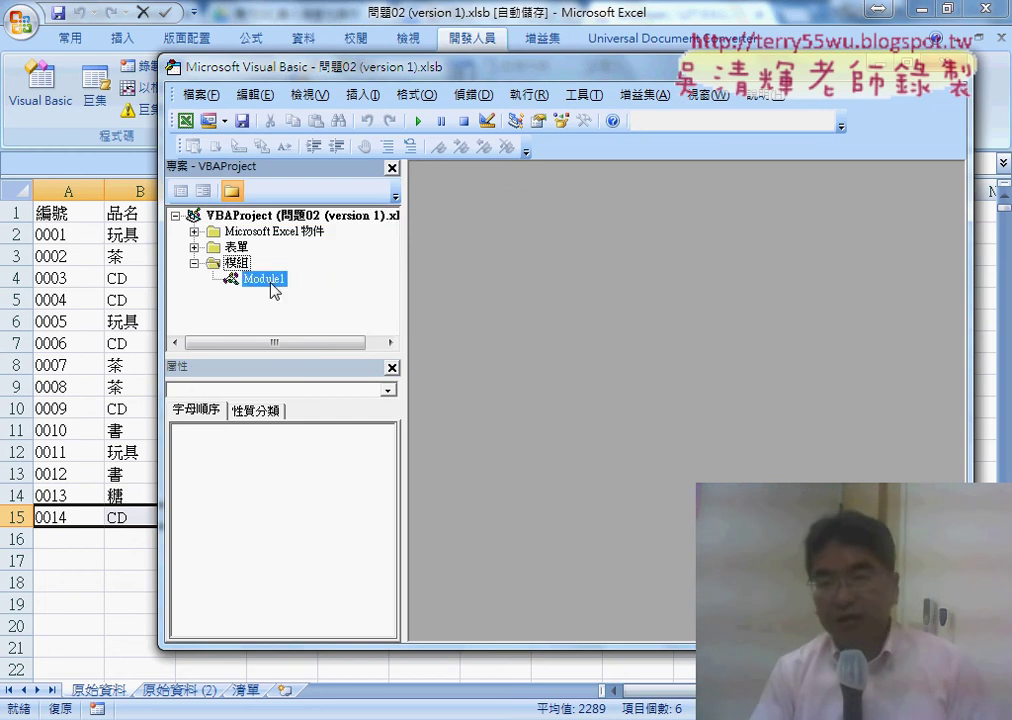
double_click(264, 279)
left_click(570, 304)
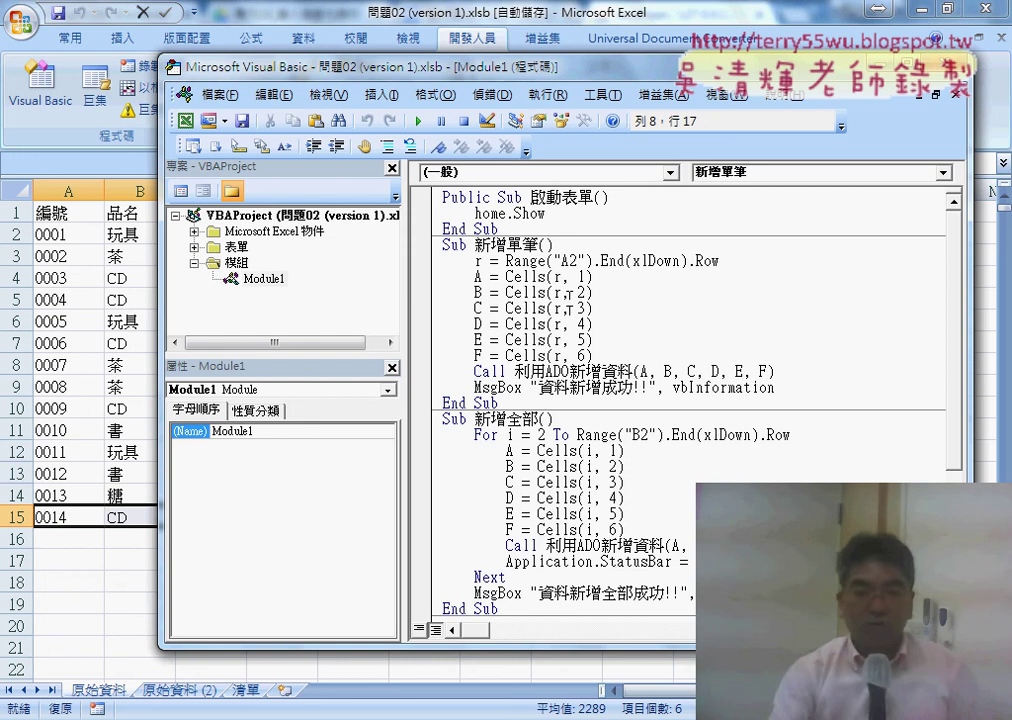
Step: Arrange the VBA editor beside the sheet and step 新增單筆 through the row lookup and the A–F assignments
left_click_drag(403, 260, 318, 262)
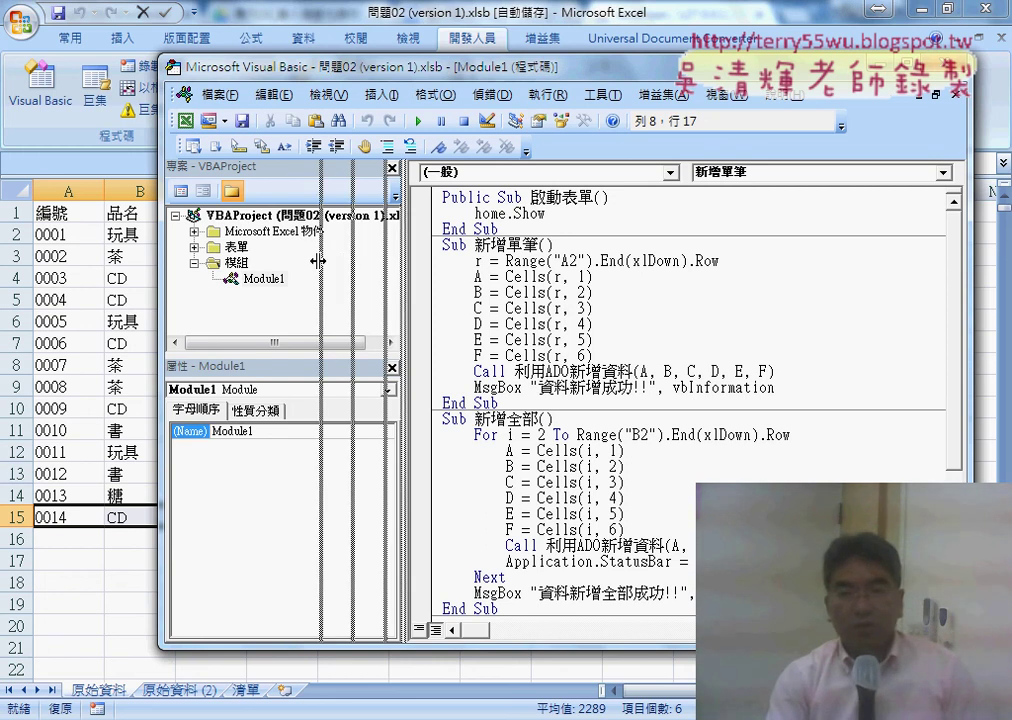
left_click_drag(420, 75, 535, 76)
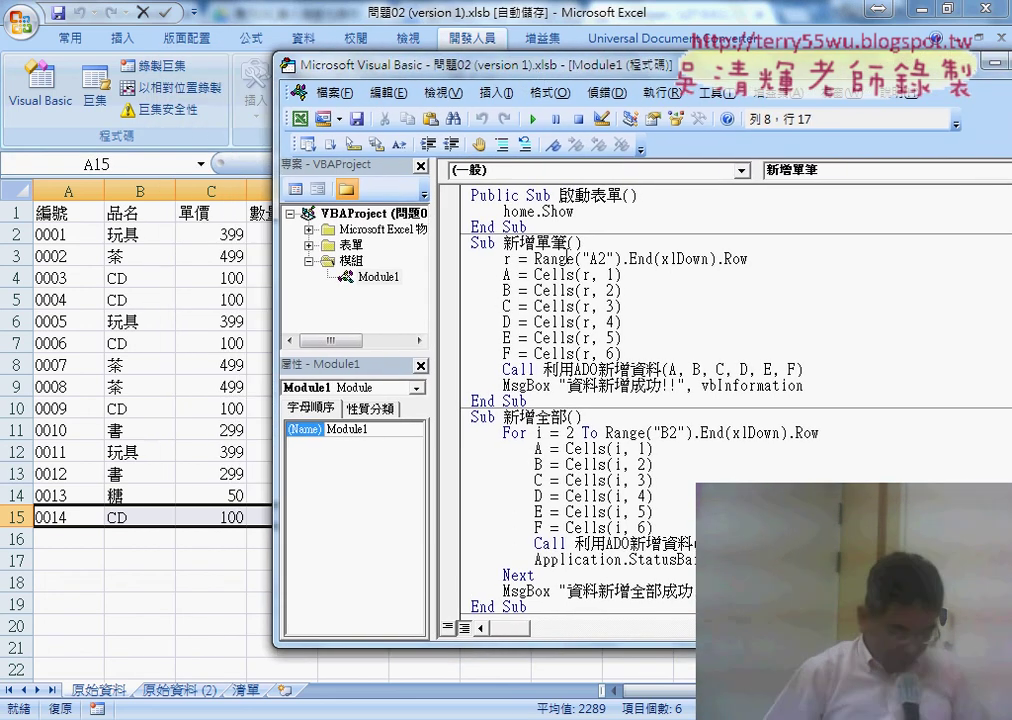
key("F8")
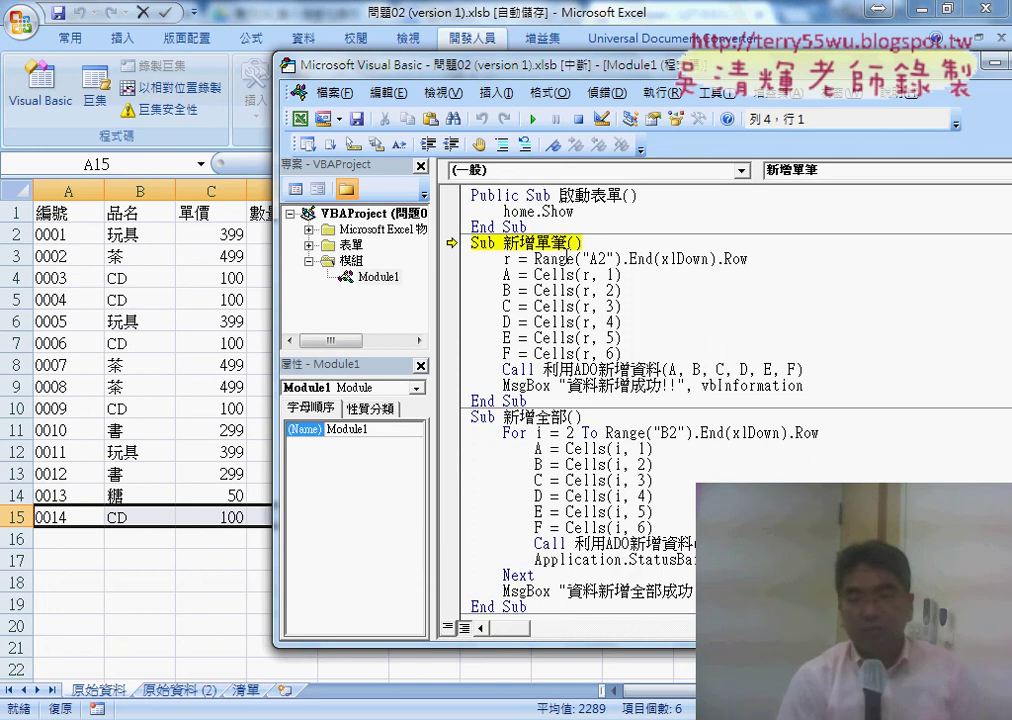
key("F8")
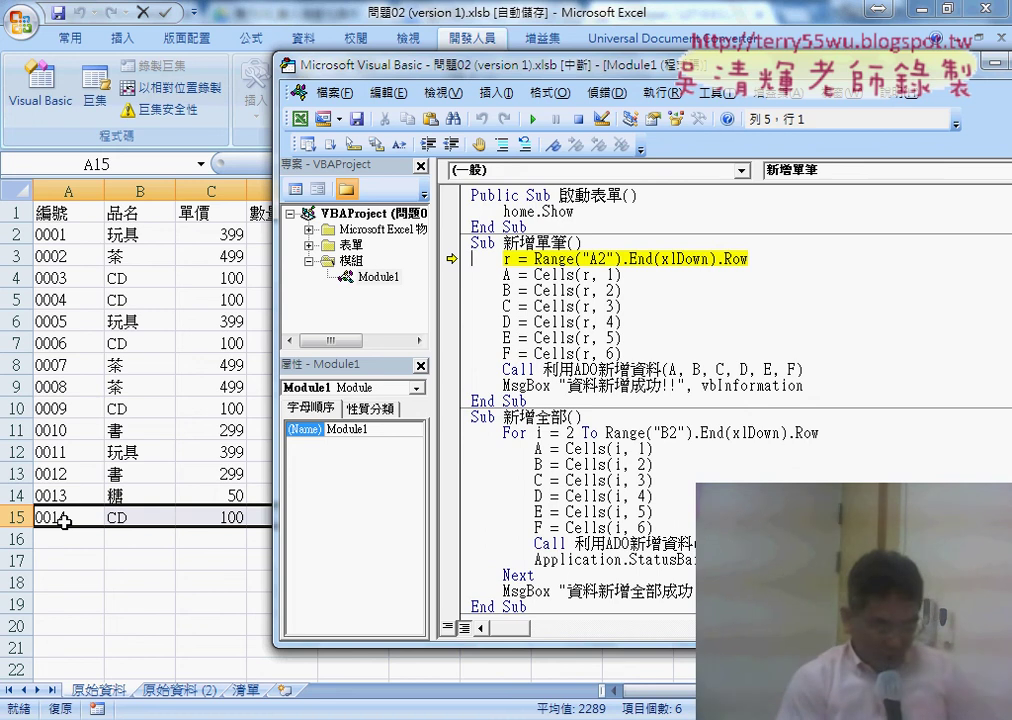
key("F8")
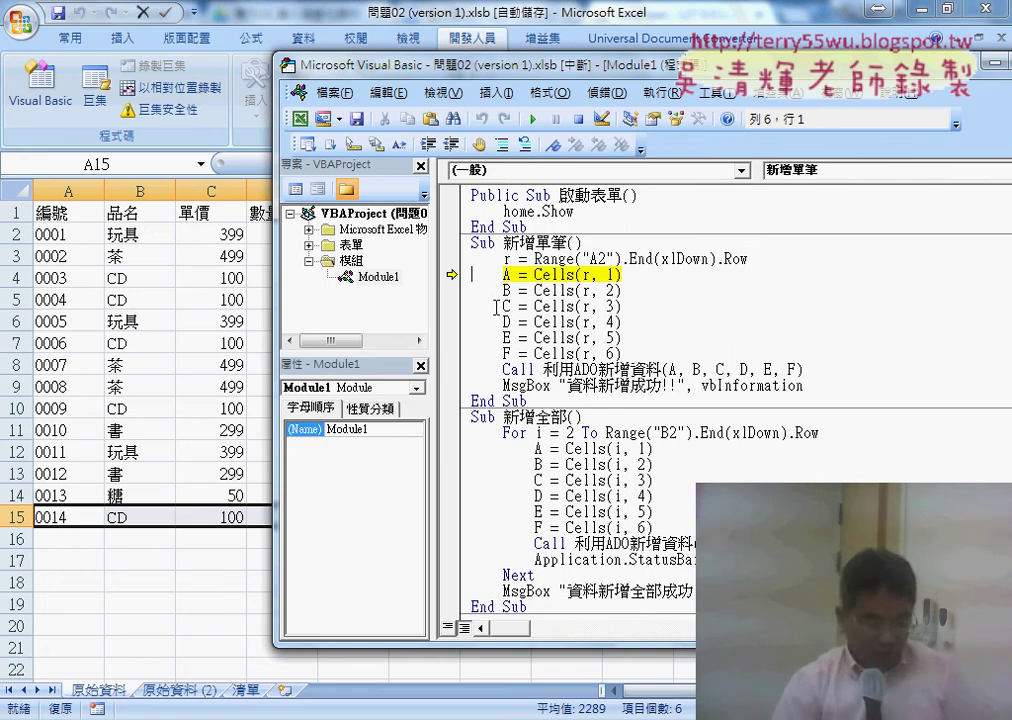
key("F8")
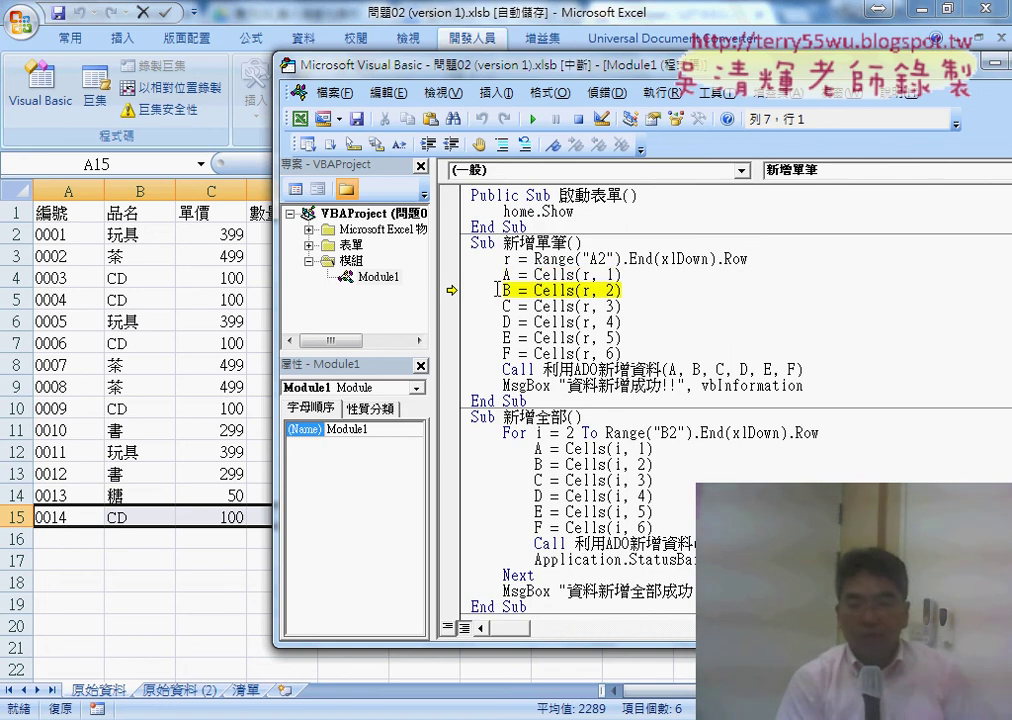
key("F8")
key("F8")
key("F8")
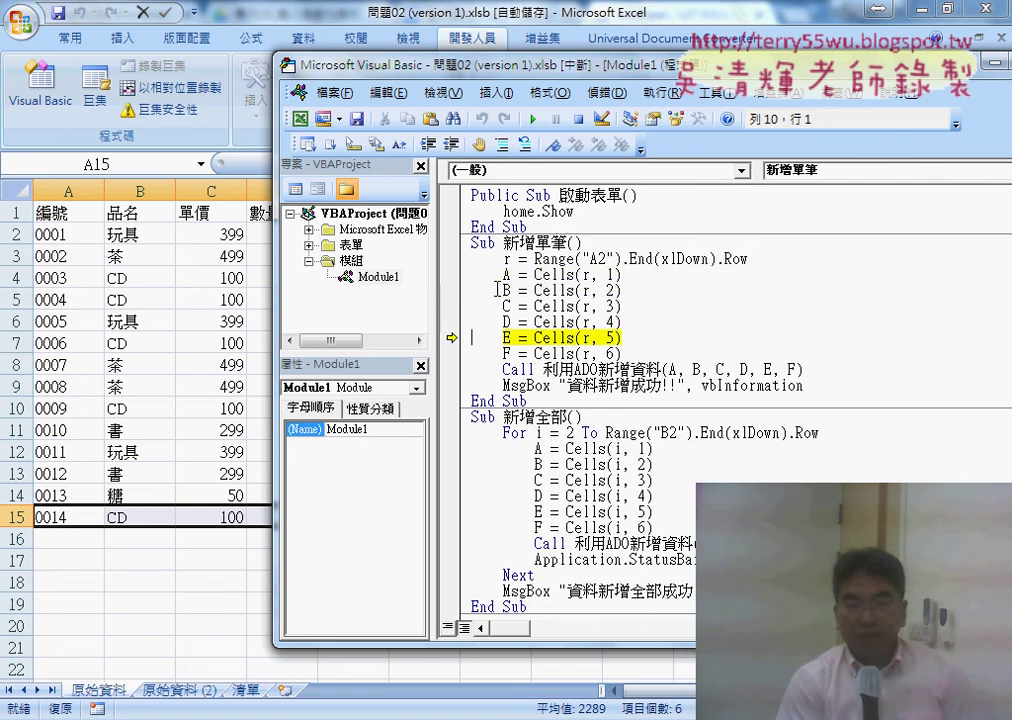
key("F8")
key("F8")
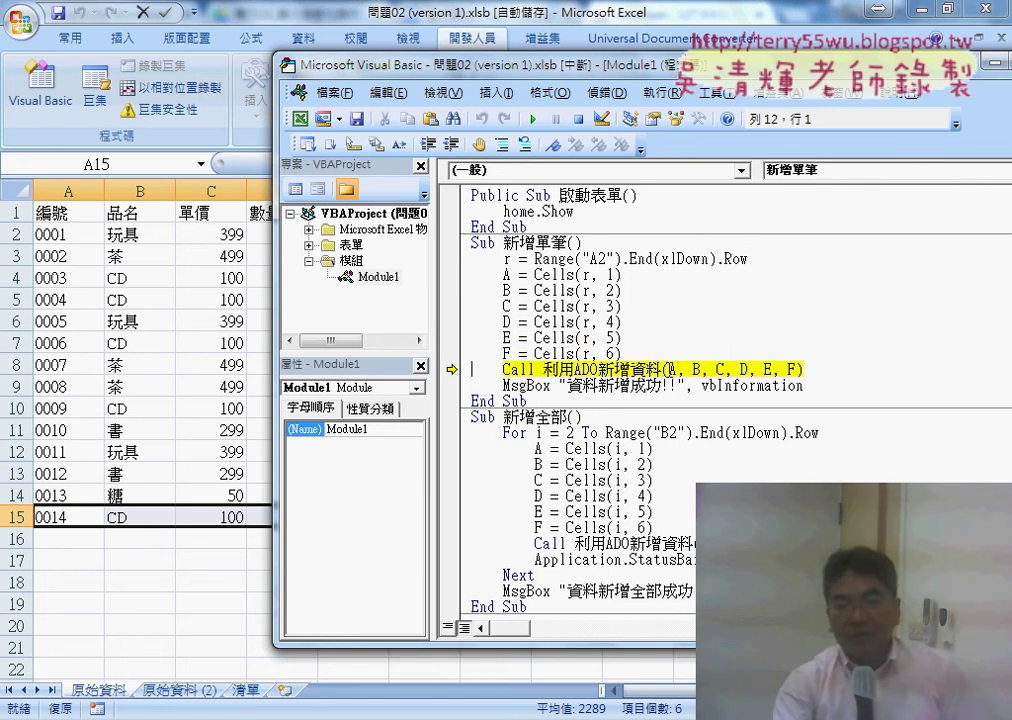
Step: Reveal and mark the 0014 CD record in row 15, then step into sub 利用ADO新增資料
left_click_drag(508, 648, 508, 490)
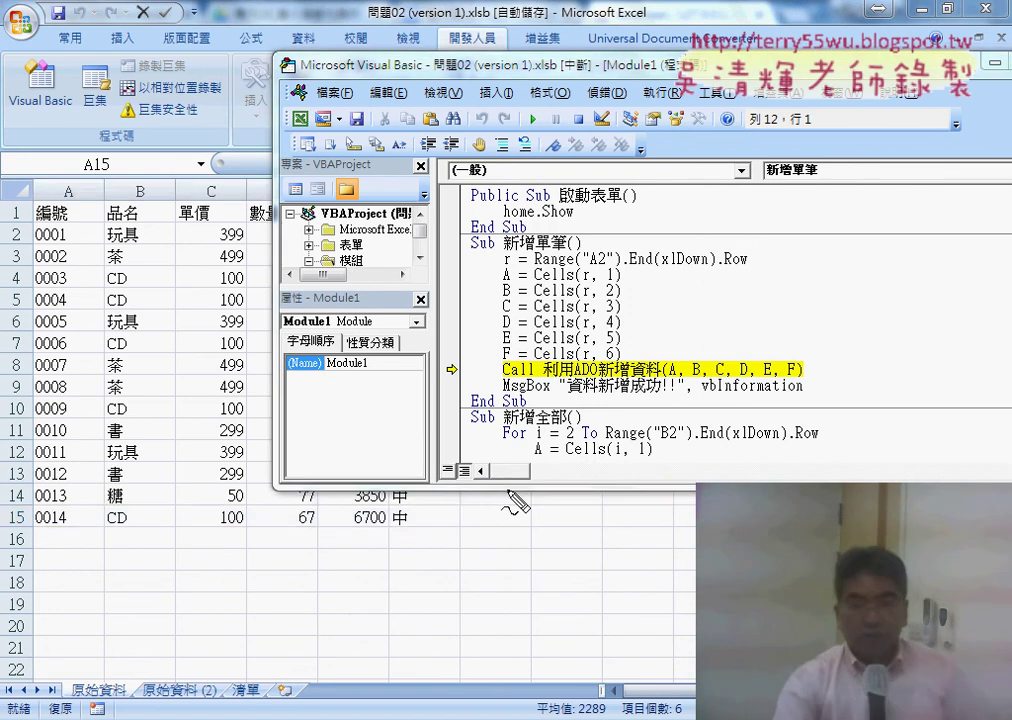
left_click_drag(160, 540, 425, 535)
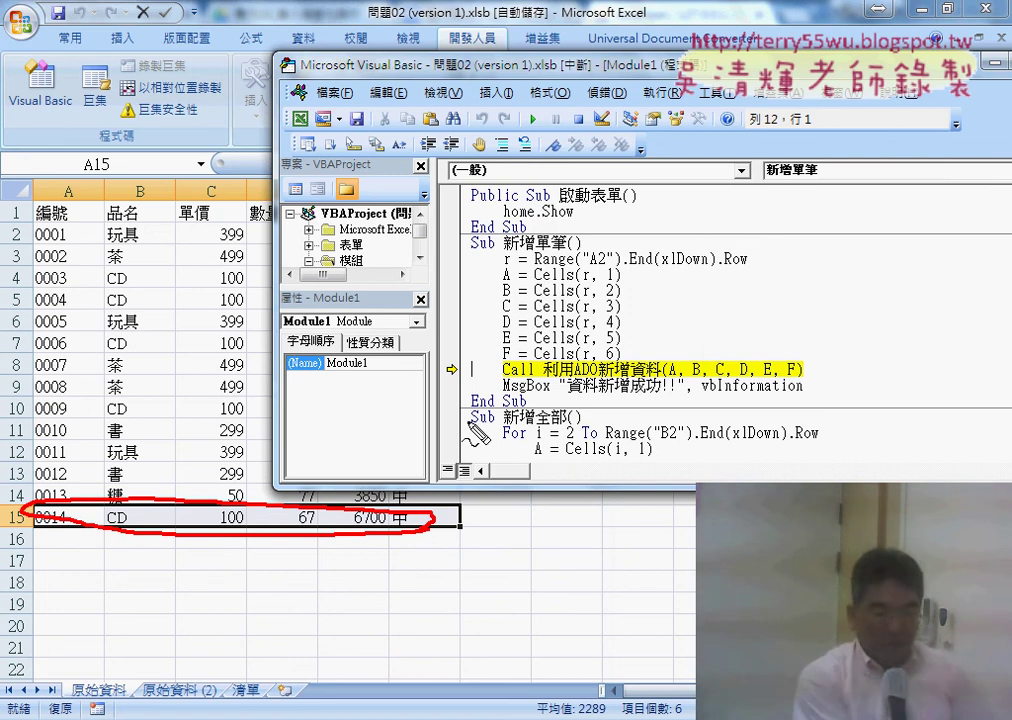
key("Escape")
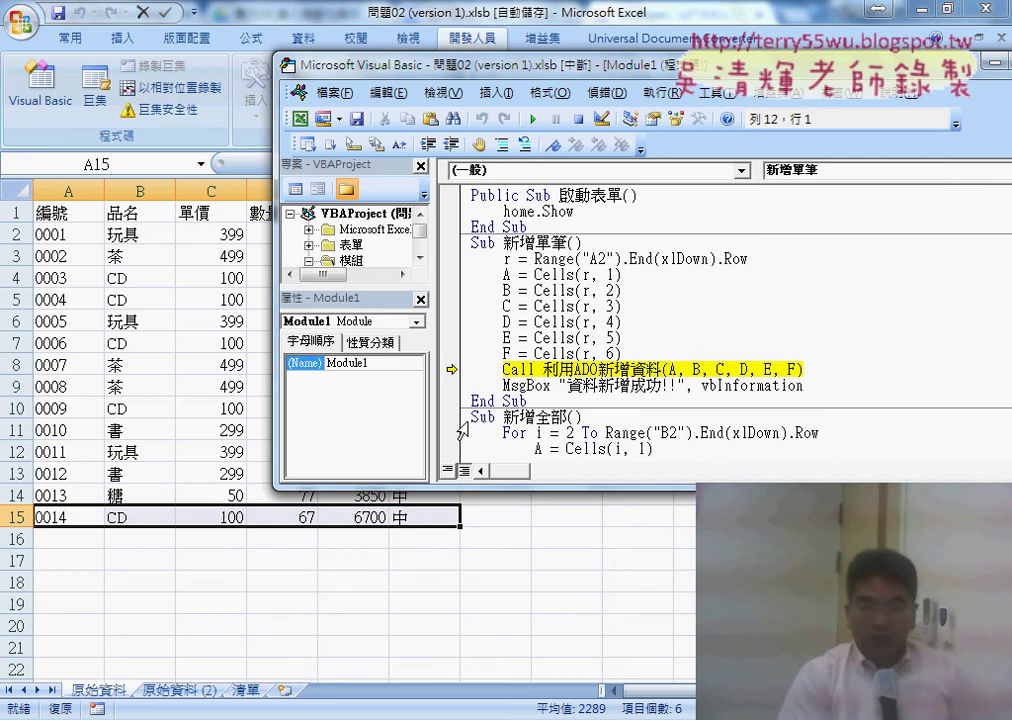
key("F8")
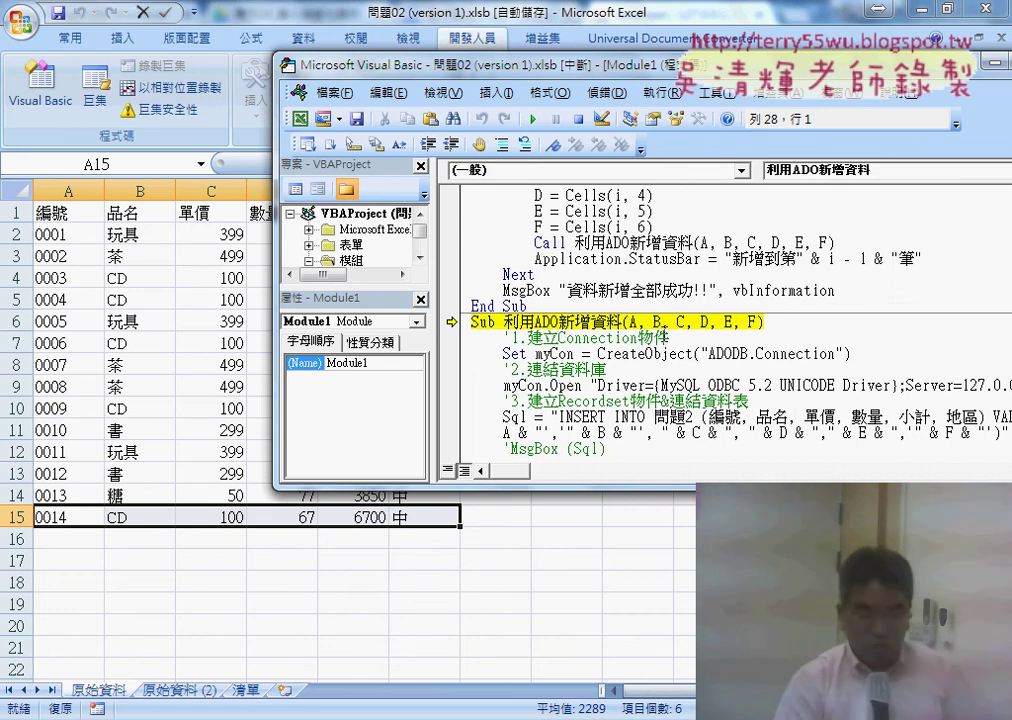
Step: Step past the connection-object creation to myCon.Open, widen the code pane, and switch to the XAMPP Control Panel
key("F8")
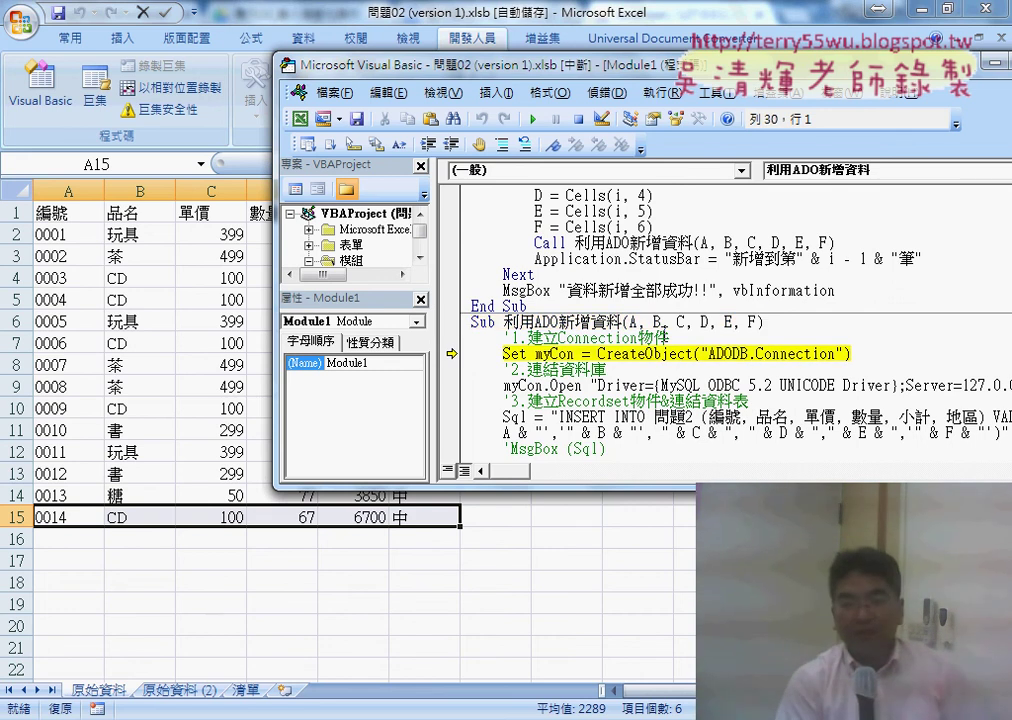
key("F8")
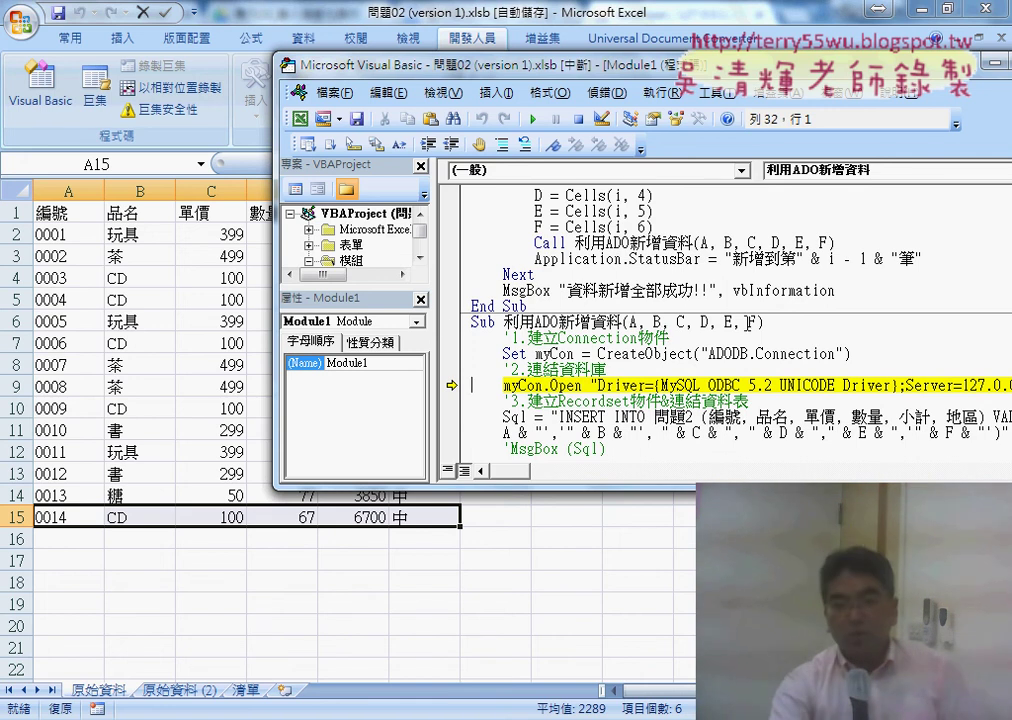
left_click_drag(431, 307, 364, 307)
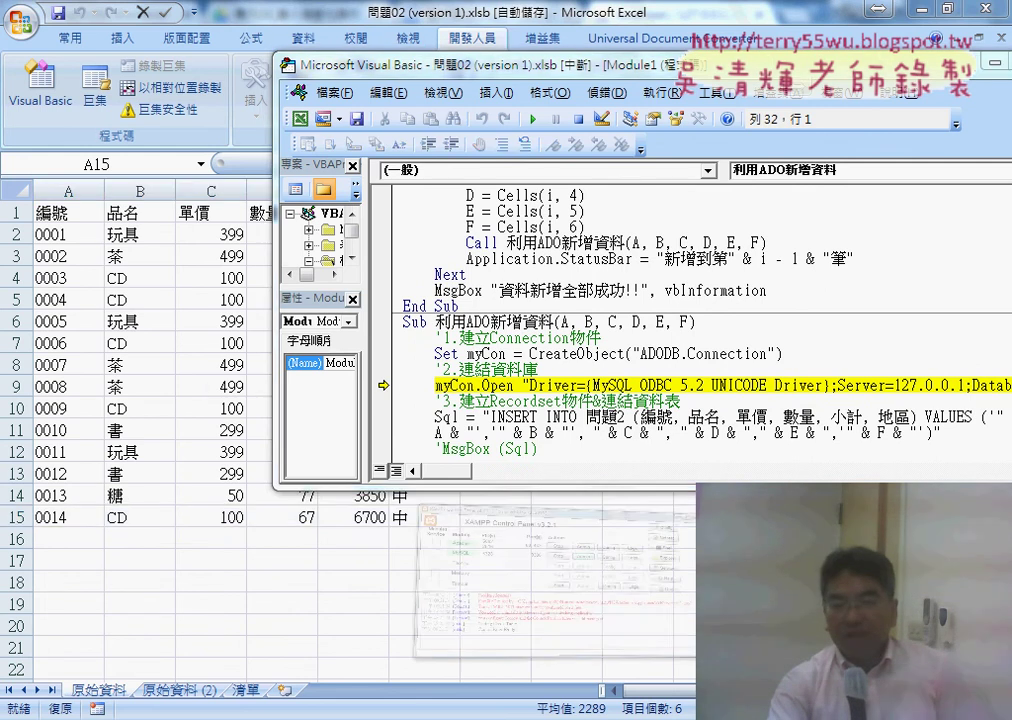
key("alt+Tab")
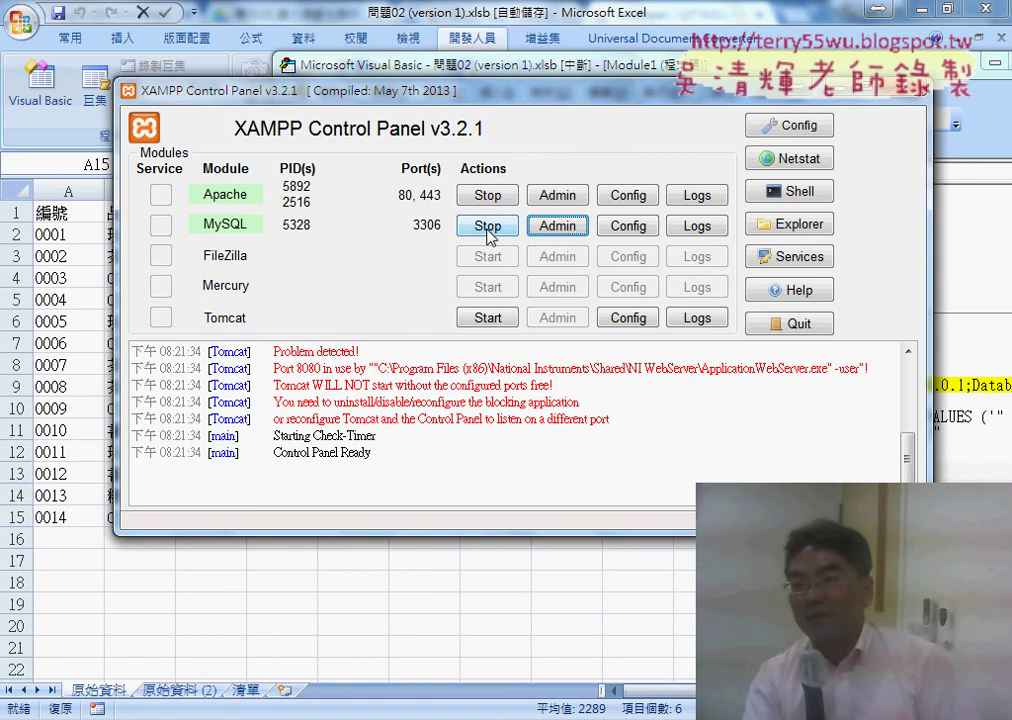
Step: Step the macro through myCon.Open and the INSERT string, pausing at Set myRs = myCon.Execute(Sql)
left_click_drag(740, 102, 742, 506)
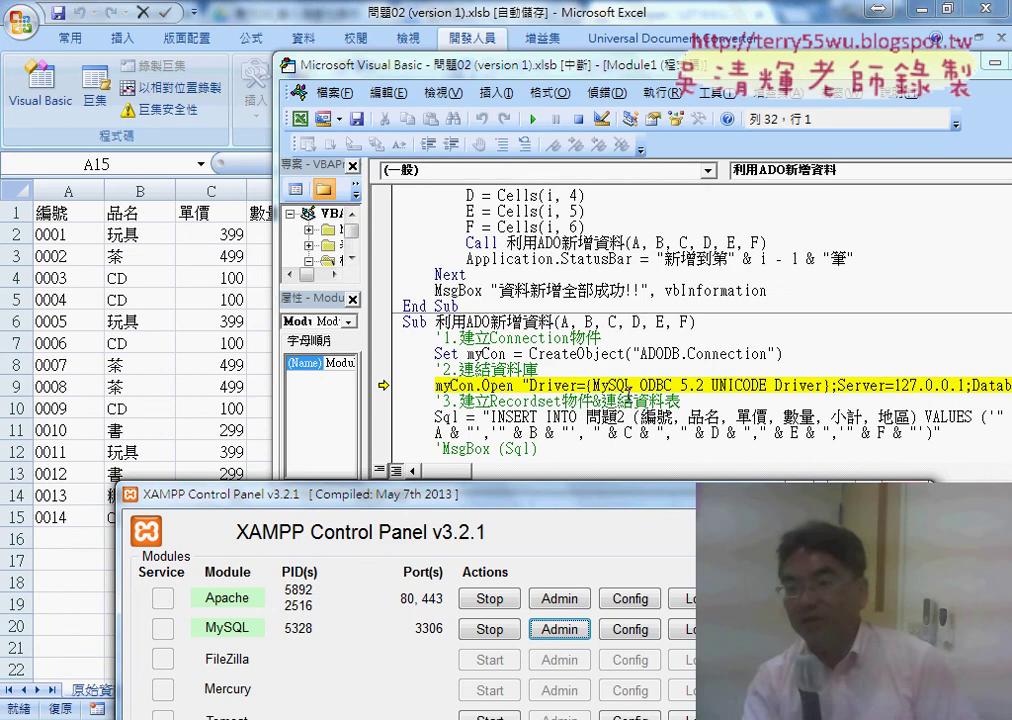
left_click(559, 630)
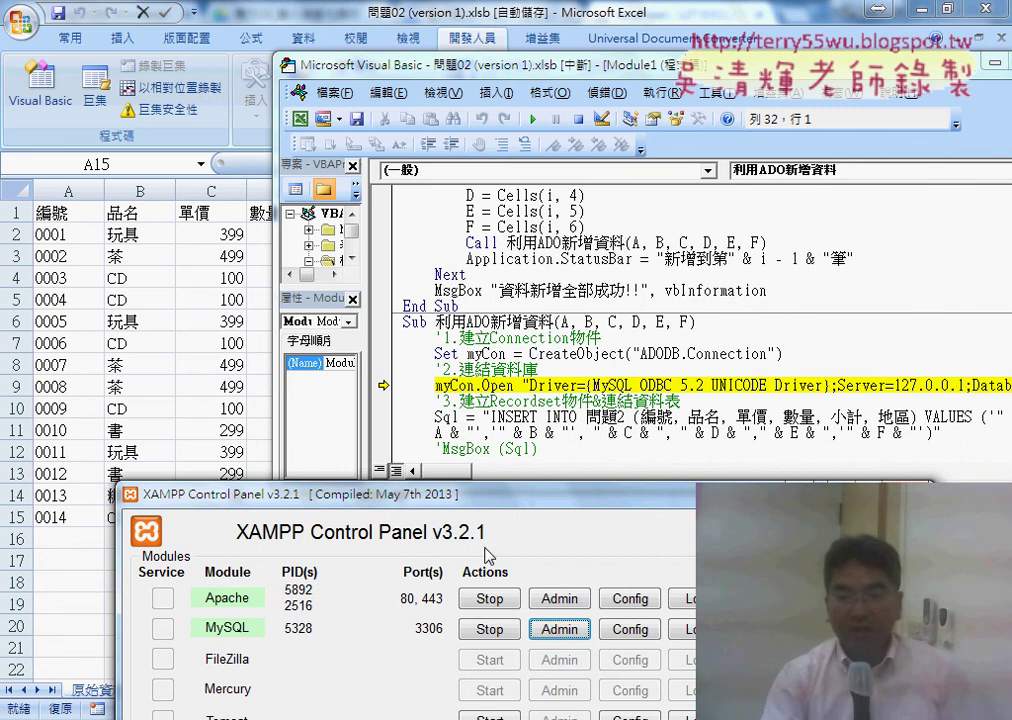
left_click(543, 401)
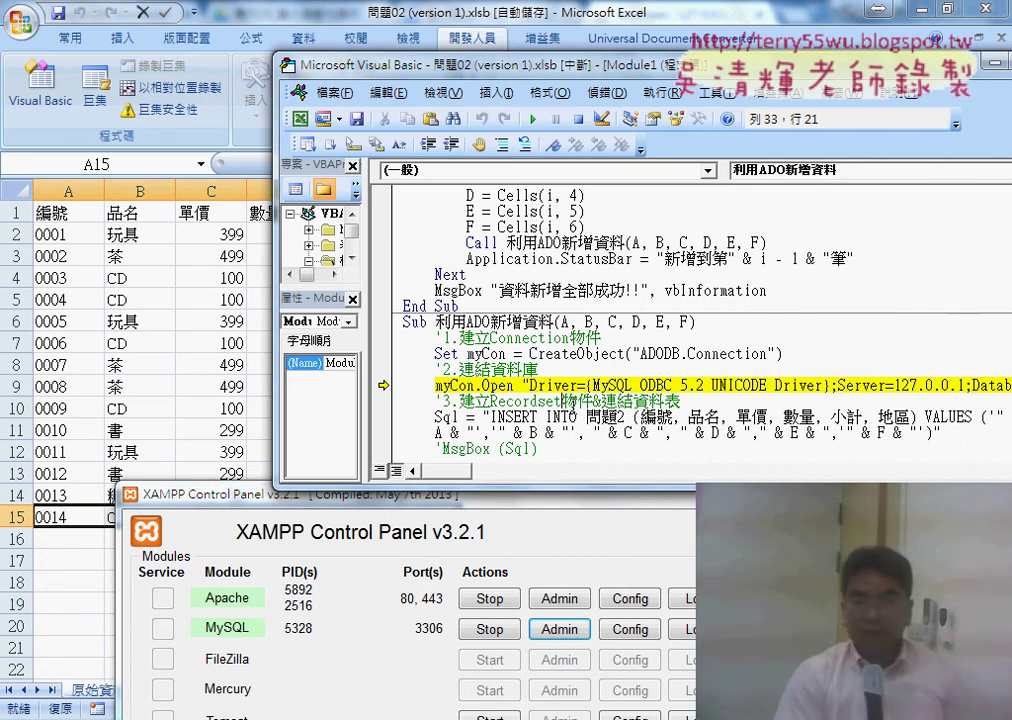
key("F8")
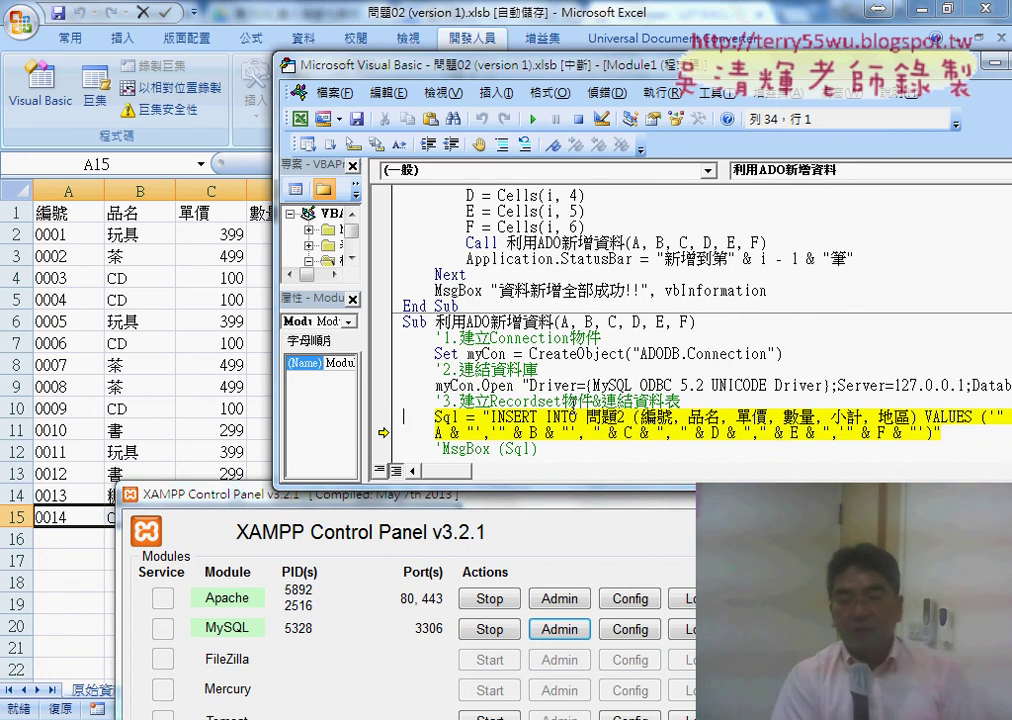
key("F8")
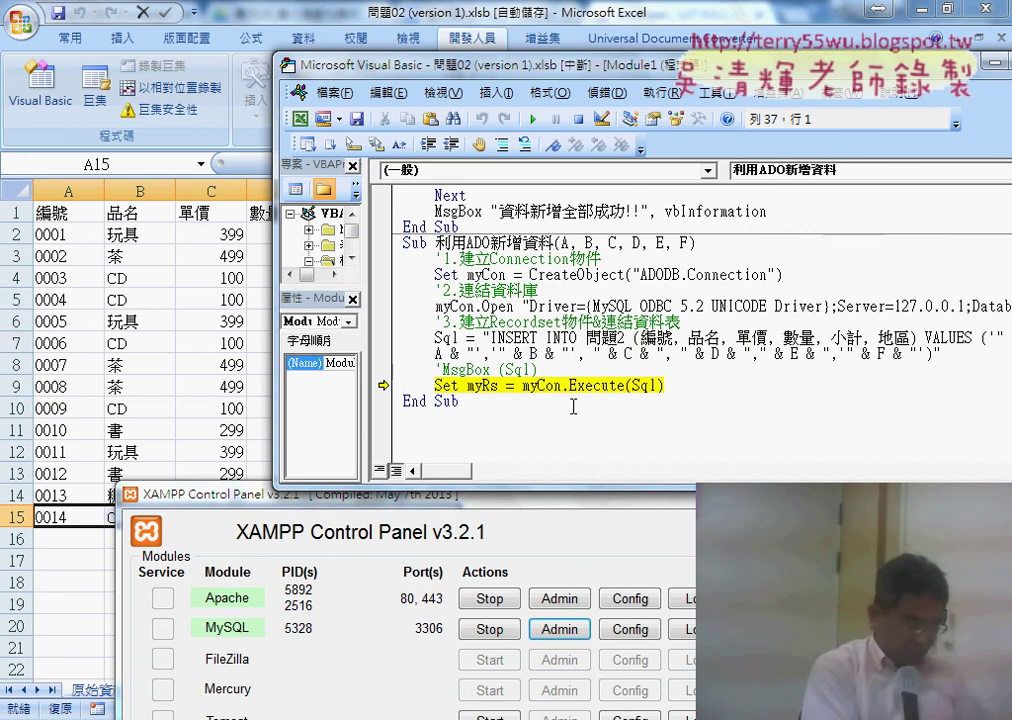
Step: Print sql in the Immediate window: INSERT INTO 問題2 … VALUES ('0014','CD',100,67,6700,'中')
key("ctrl+g")
type("?")
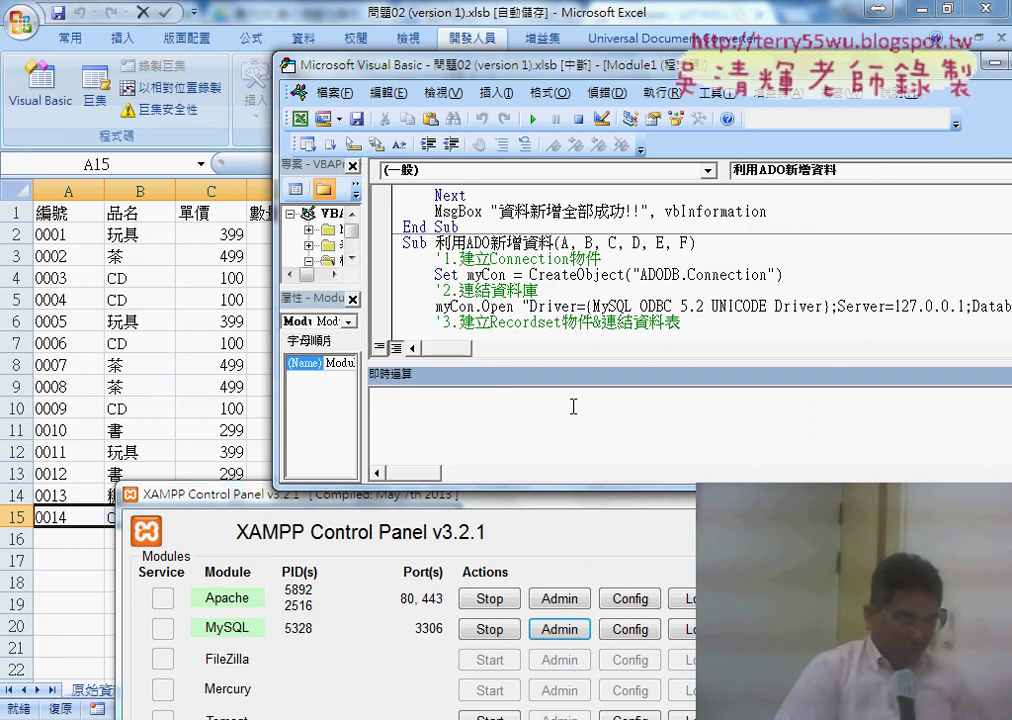
type(" sql")
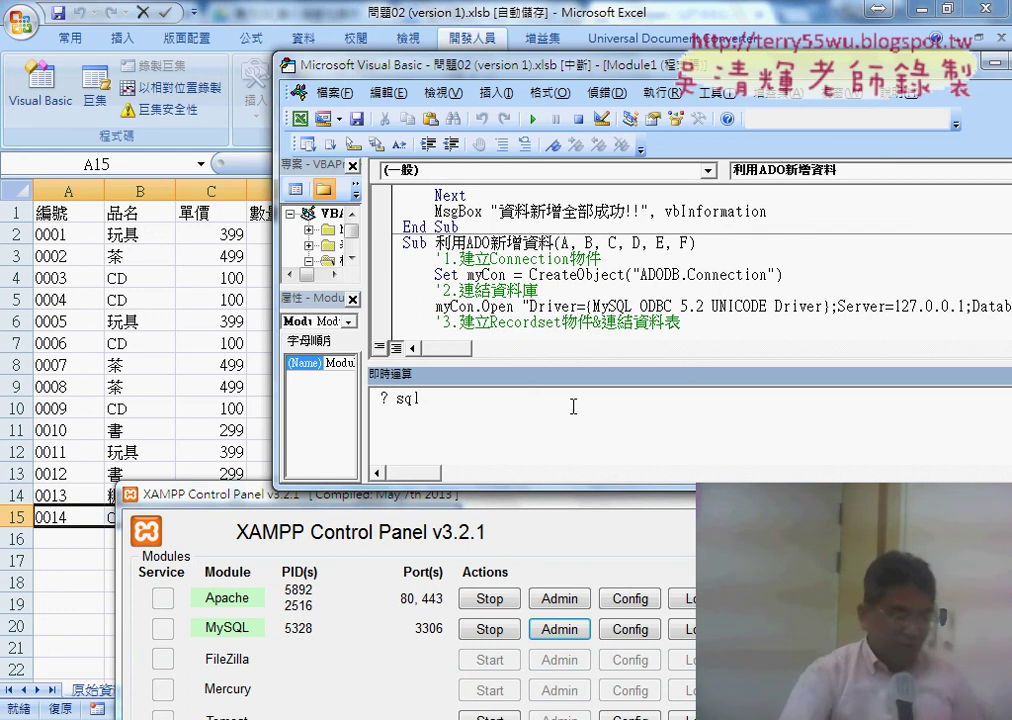
key("Return")
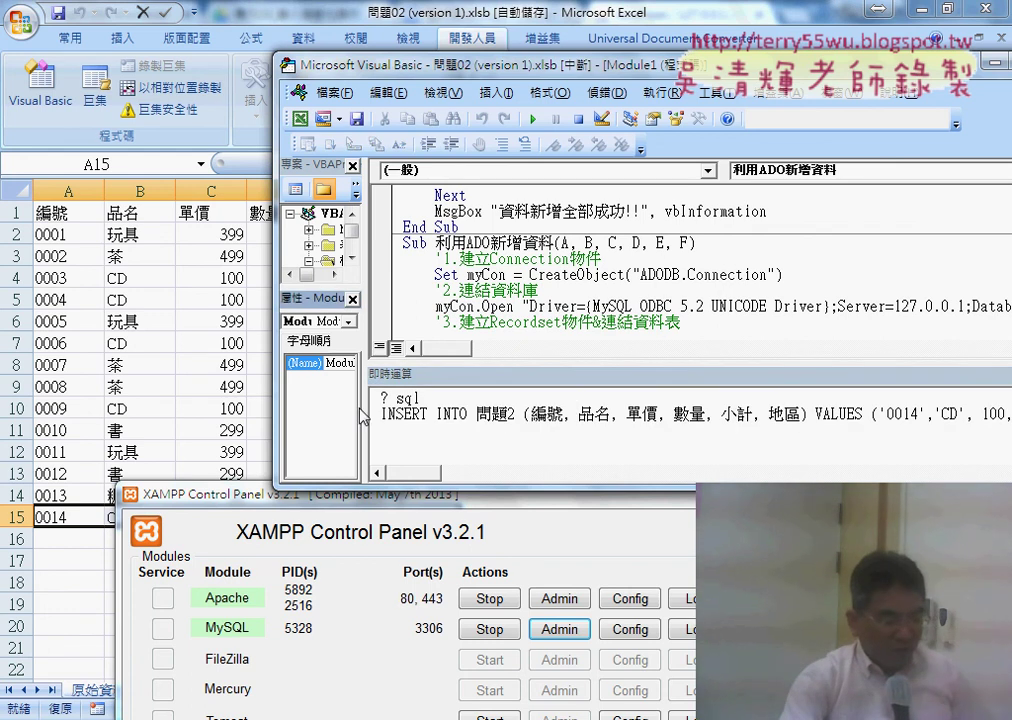
left_click_drag(350, 64, 152, 54)
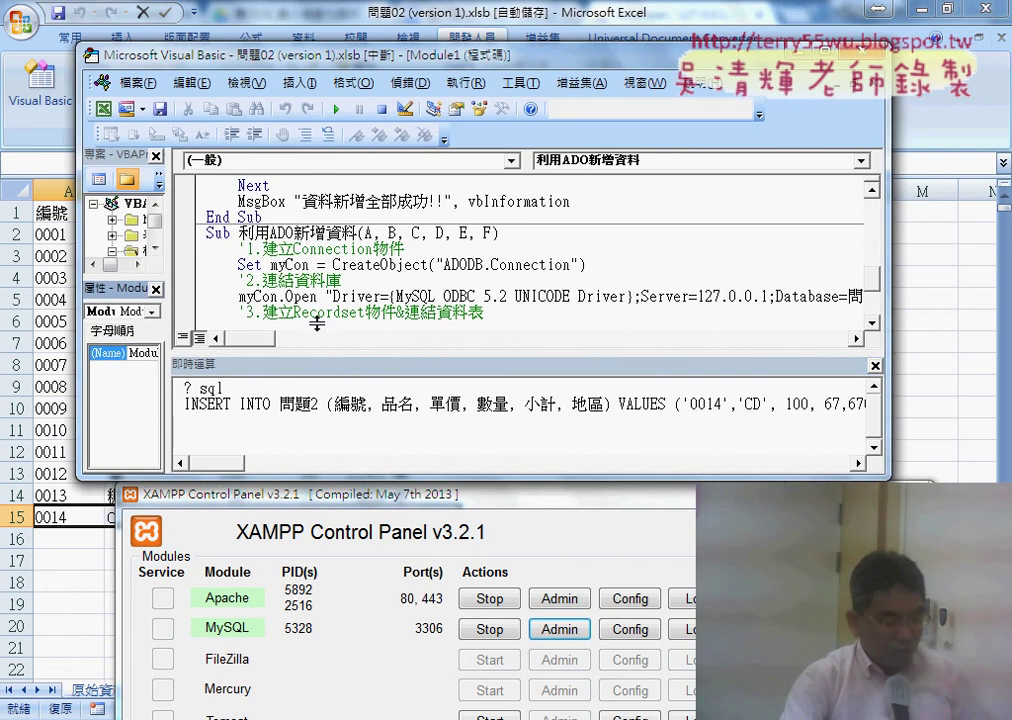
left_click_drag(334, 404, 605, 404)
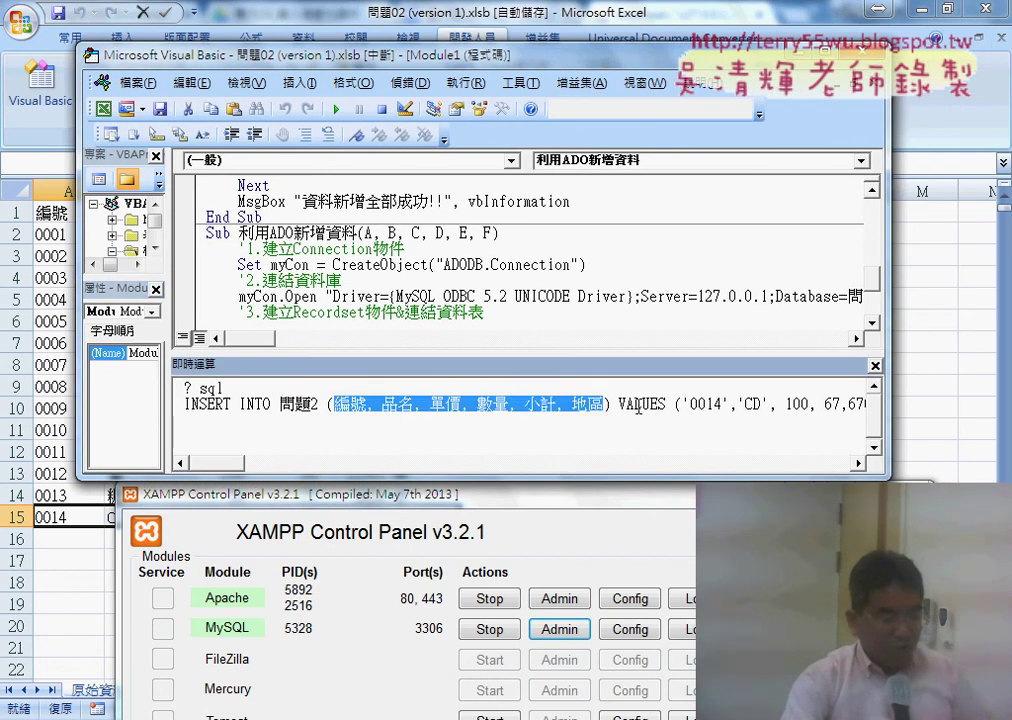
left_click(622, 404)
Step: Widen the code editor and highlight the Set myRs = myCon.Execute(Sql) line
mouse_move(889, 406)
left_mouse_down()
mouse_move(957, 406)
mouse_move(182, 406)
left_mouse_up()
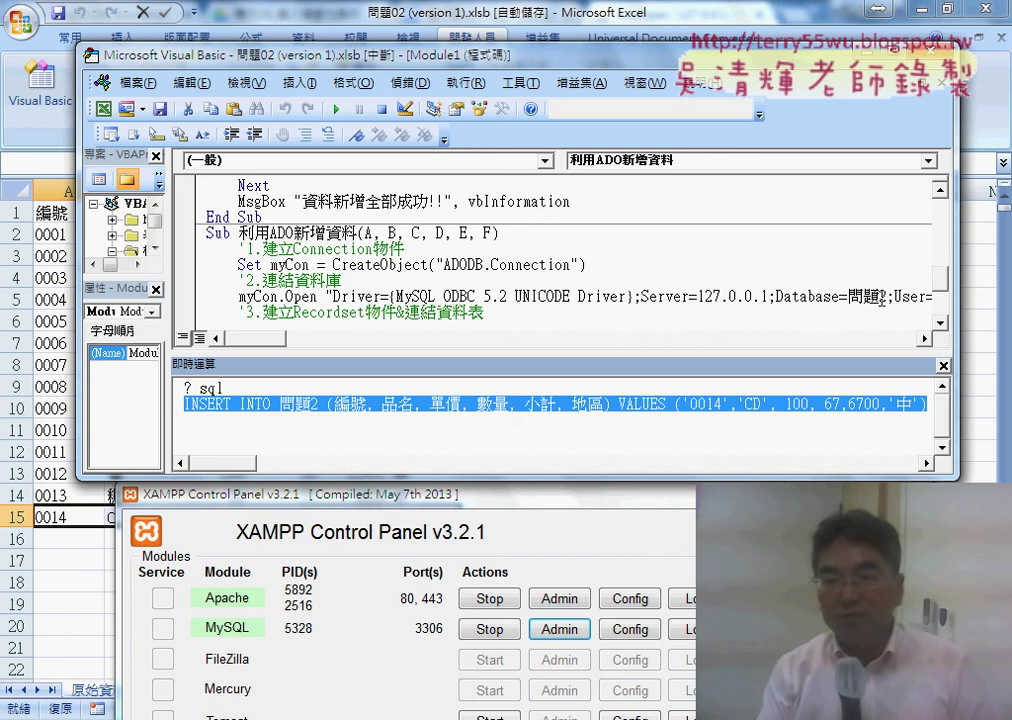
scroll(881, 300, "down", 2)
left_click(509, 272)
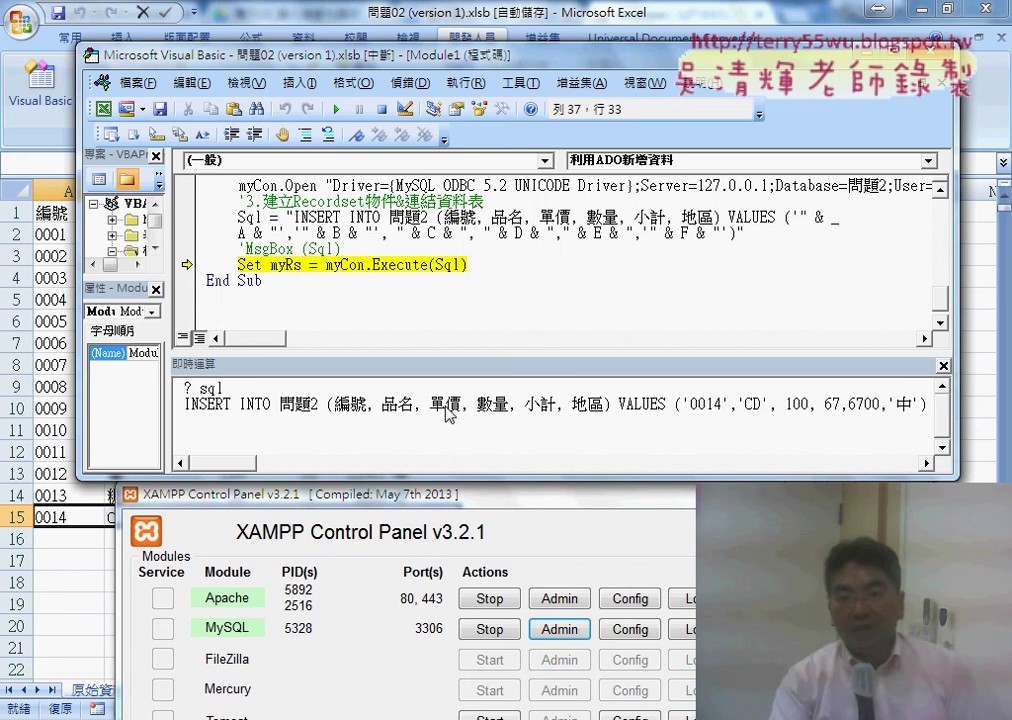
left_click_drag(481, 265, 237, 265)
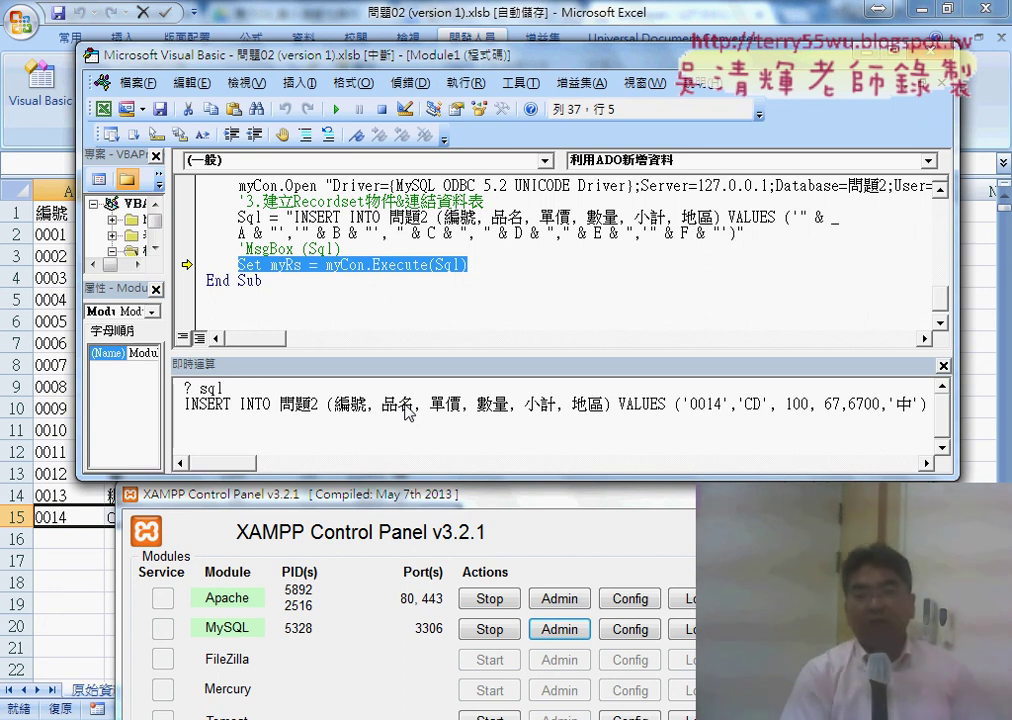
Step: Execute the INSERT for record 0014, dismiss the 資料新增成功!! message, and let the macro finish
key("F8")
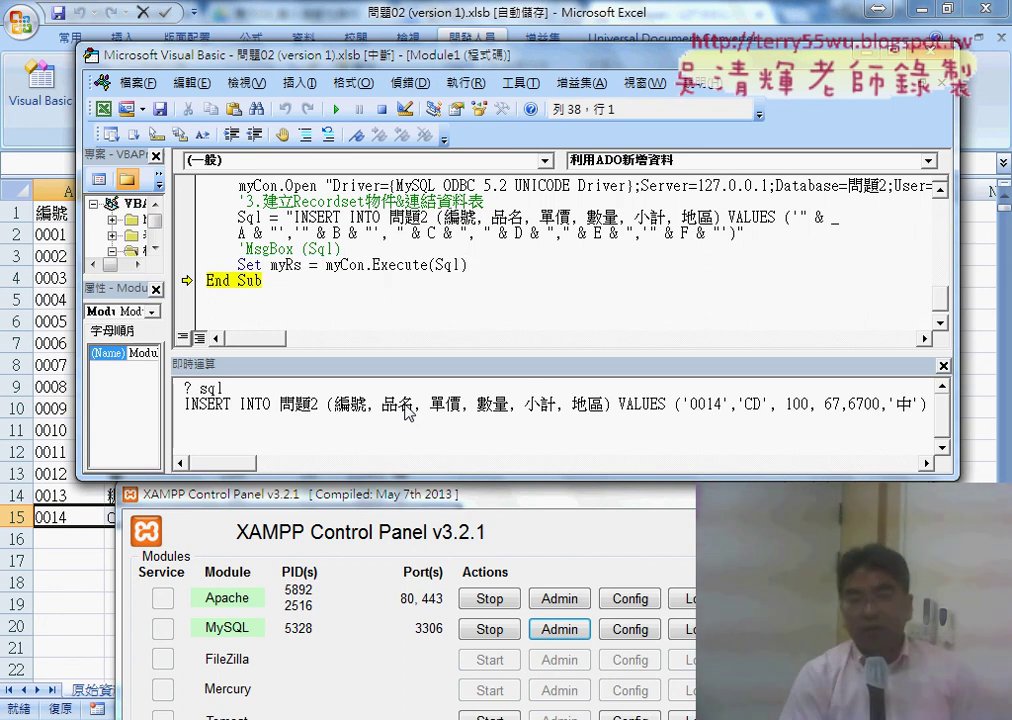
key("F8")
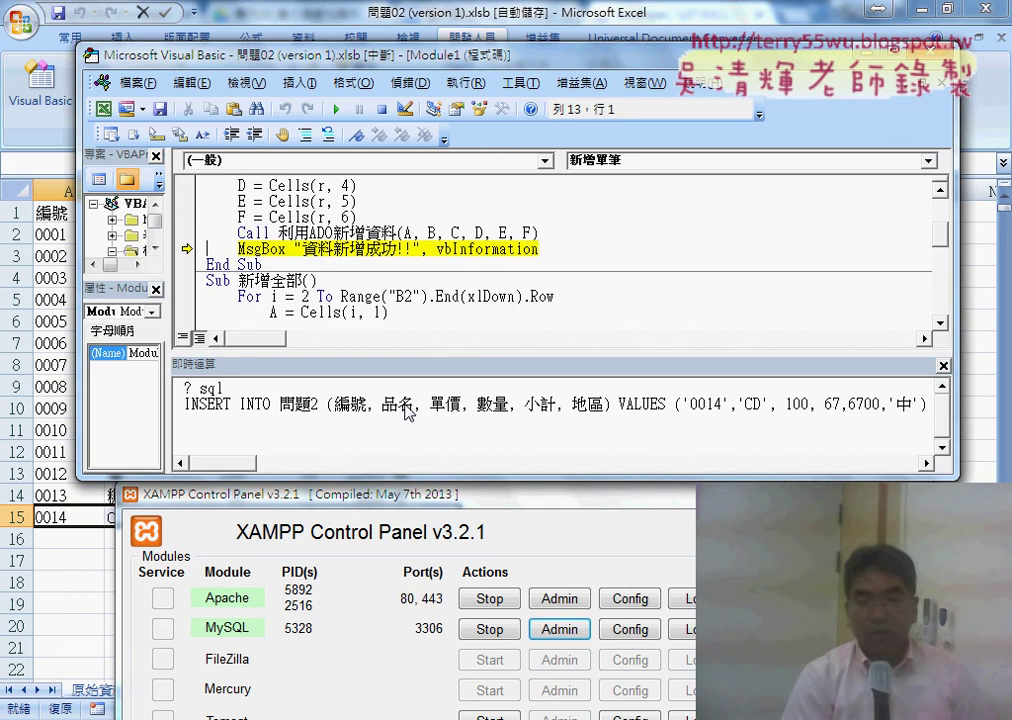
key("F8")
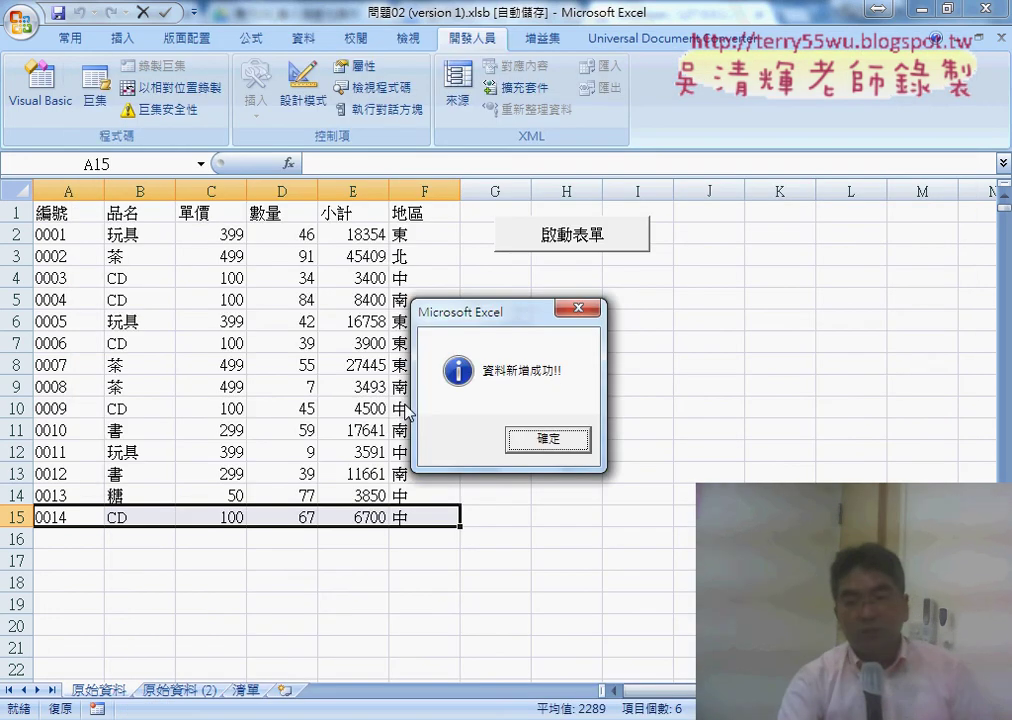
left_click(548, 440)
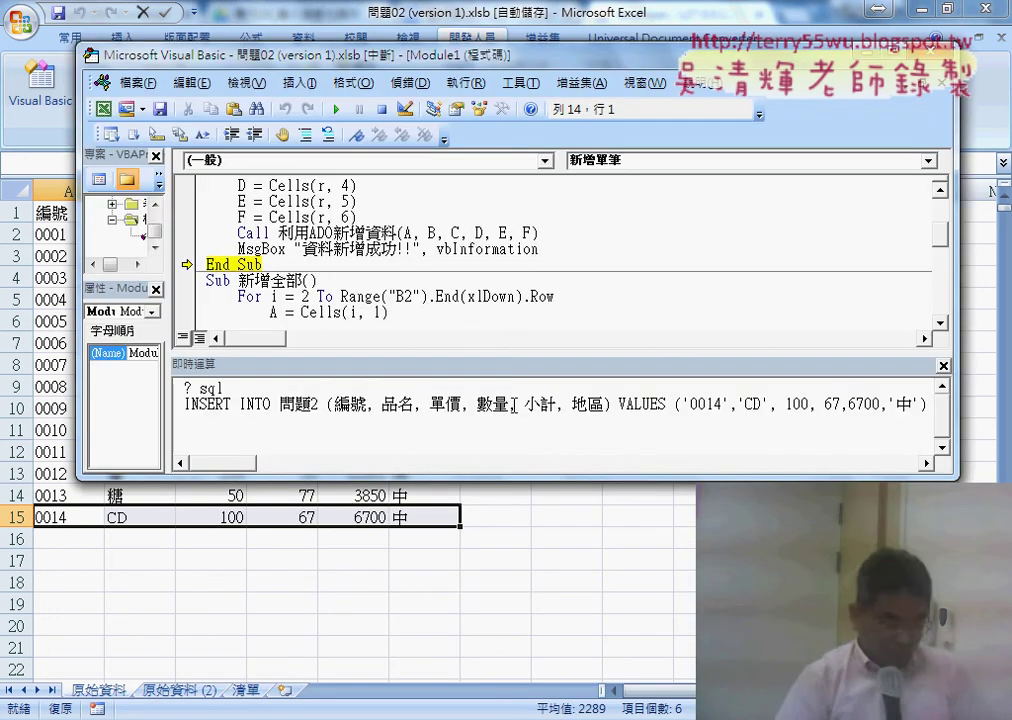
key("F8")
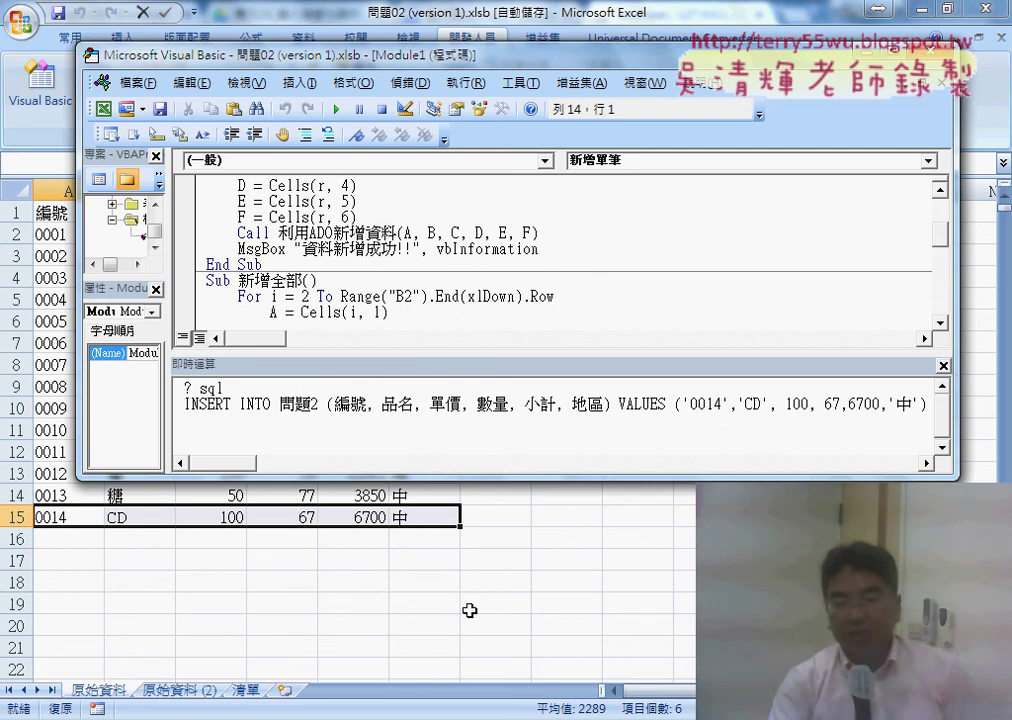
left_click(472, 660)
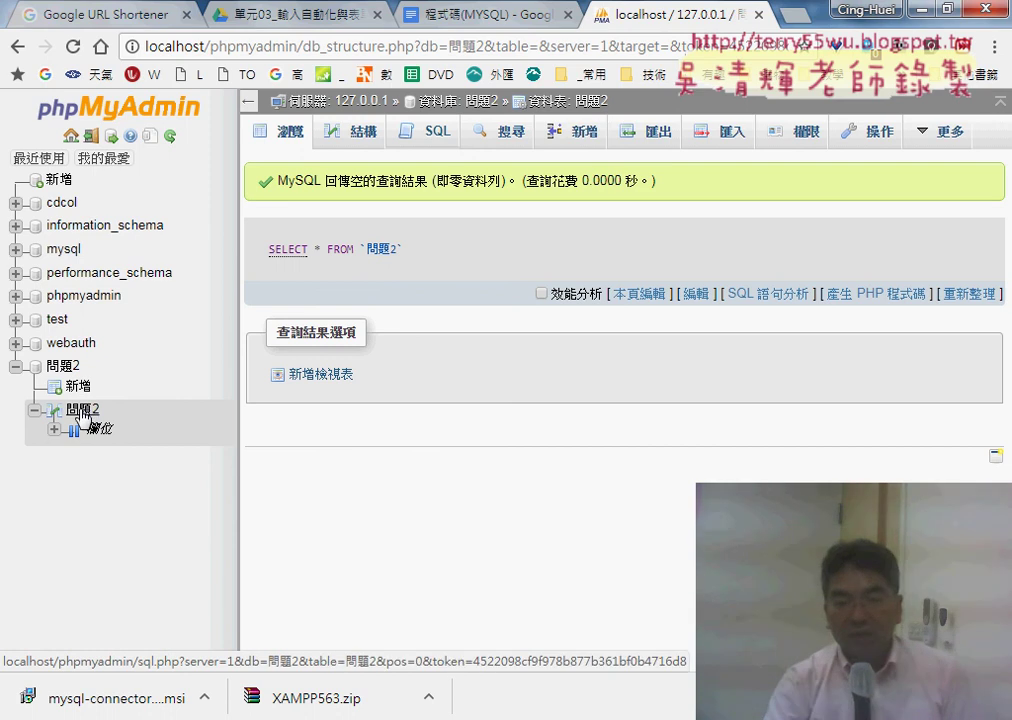
Step: Browse the 問題2 table and circle its single row: 0014, CD, 100, 67, 6700, 中
left_click(84, 412)
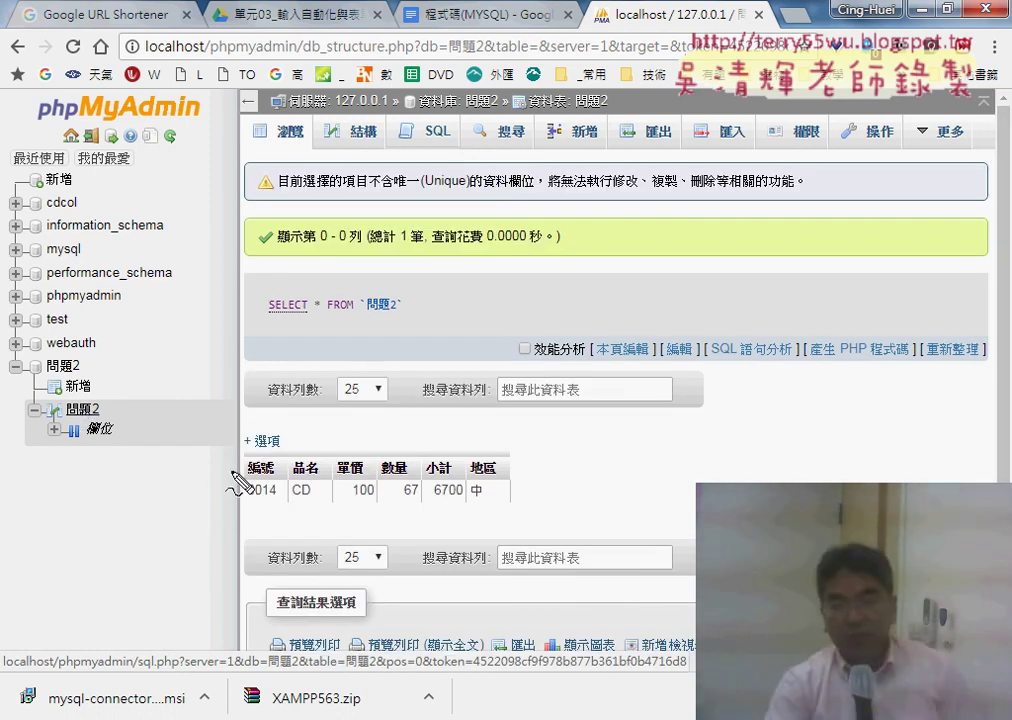
left_click_drag(495, 500, 502, 517)
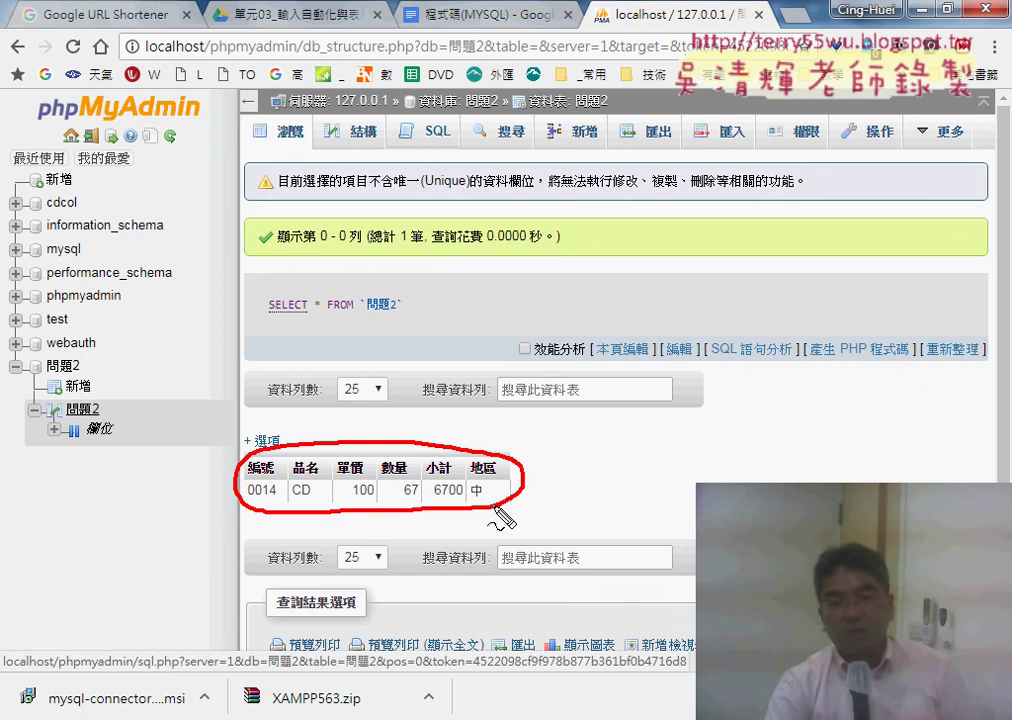
left_click_drag(527, 470, 610, 440)
left_click_drag(540, 443, 552, 478)
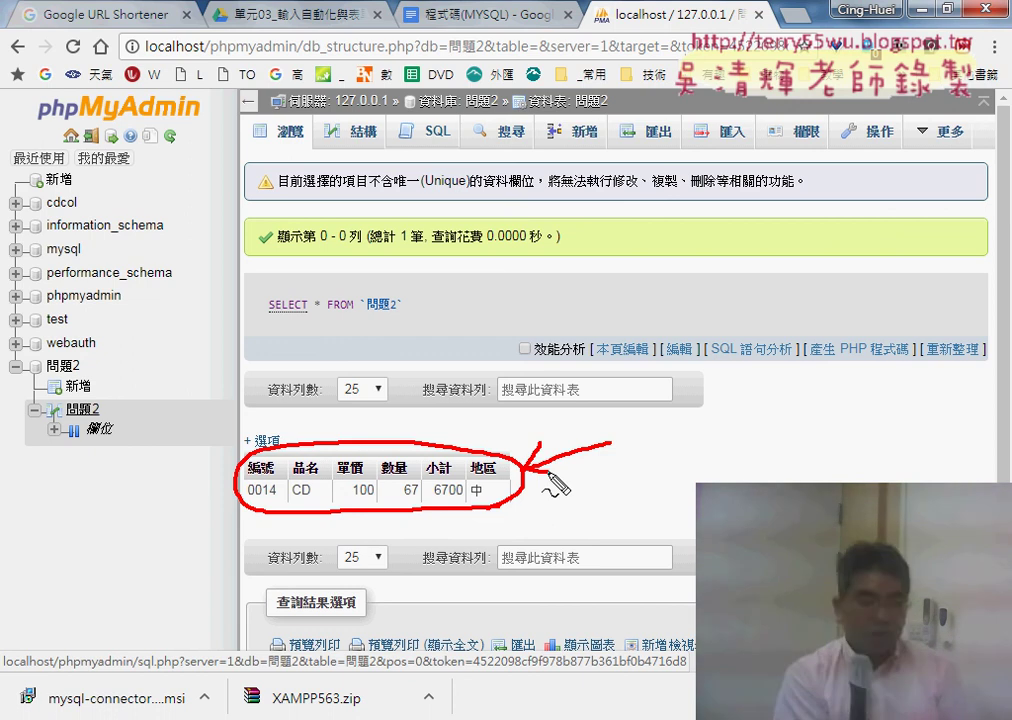
key("Escape")
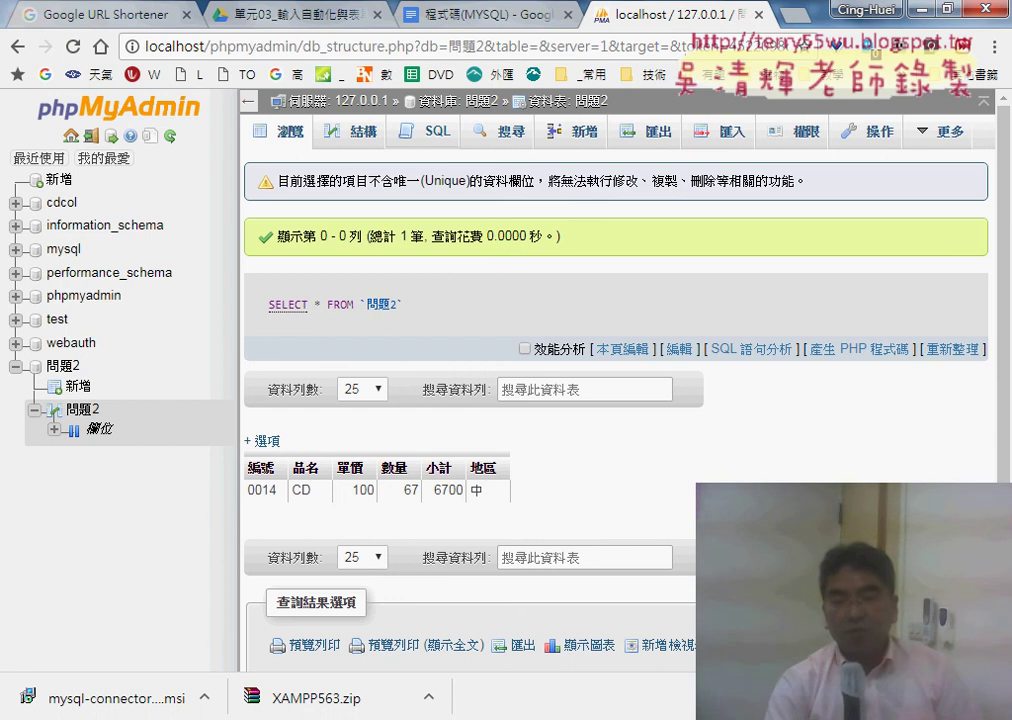
key("alt+Tab")
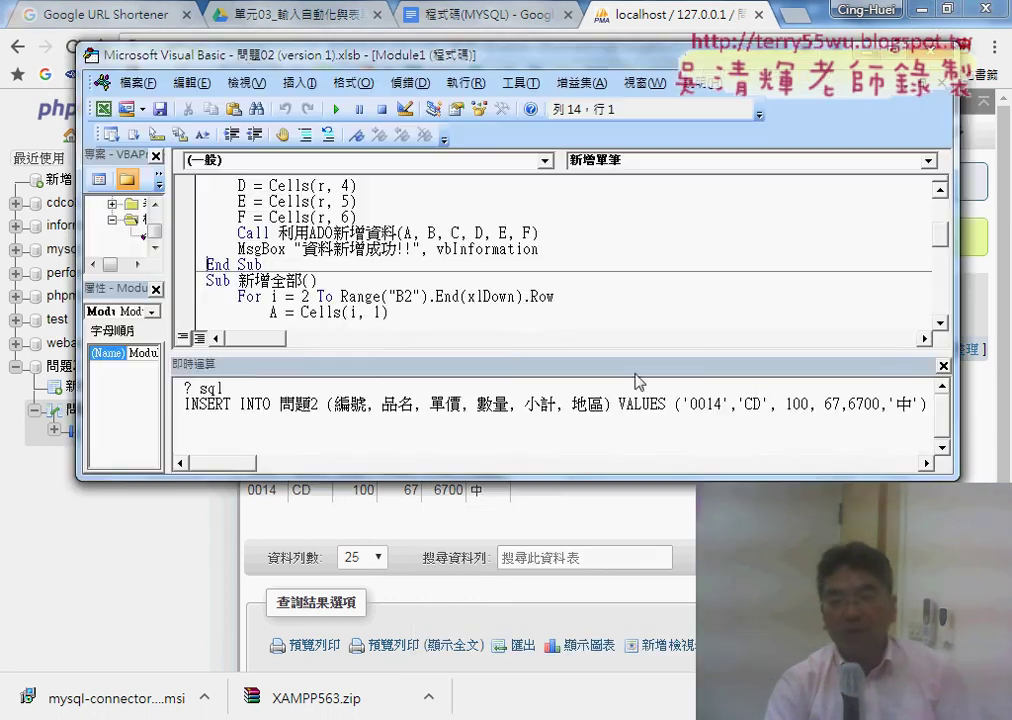
Step: Close the Immediate window and point out the 新增全部 loop counter i and its last-row limit
left_click(943, 366)
scroll(669, 336, "up", 2)
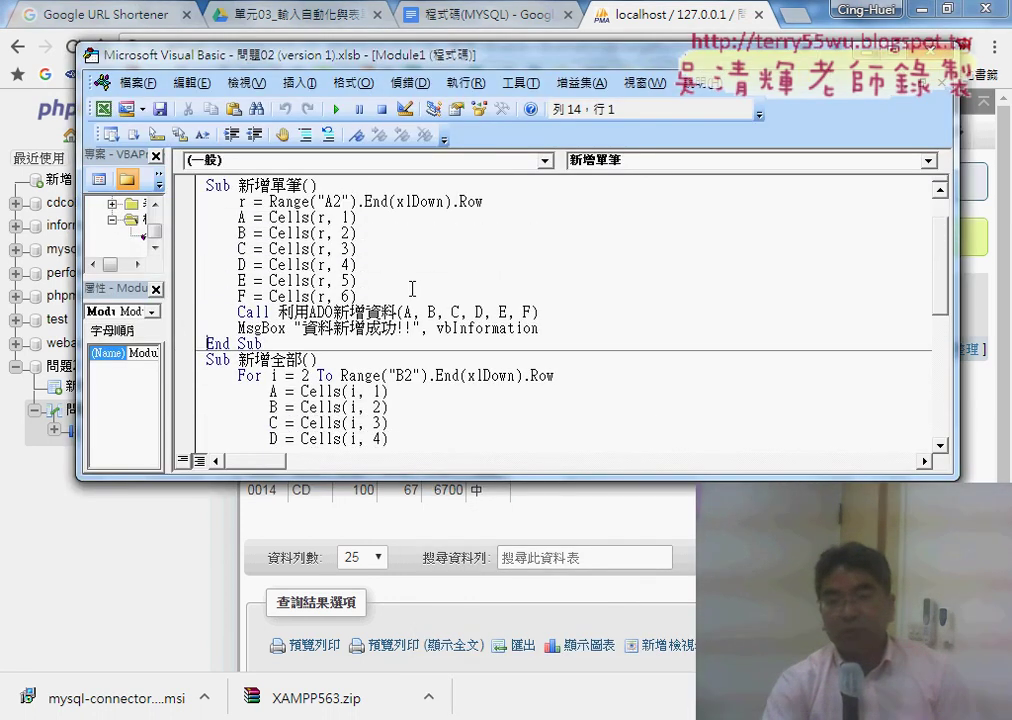
scroll(412, 289, "up", 1)
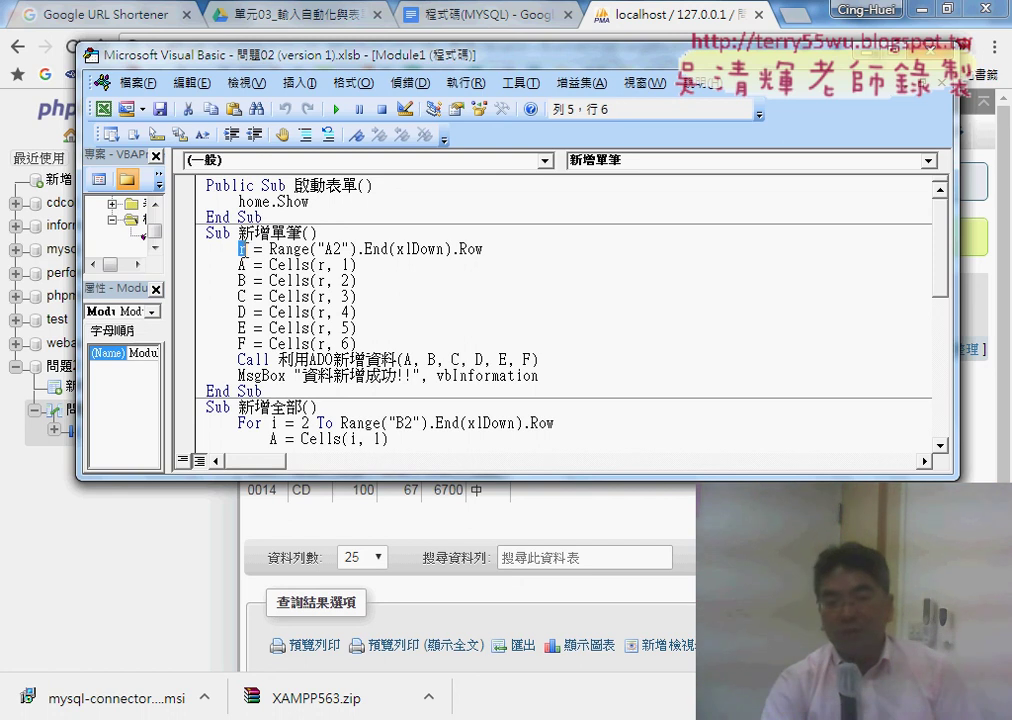
scroll(337, 266, "down", 3)
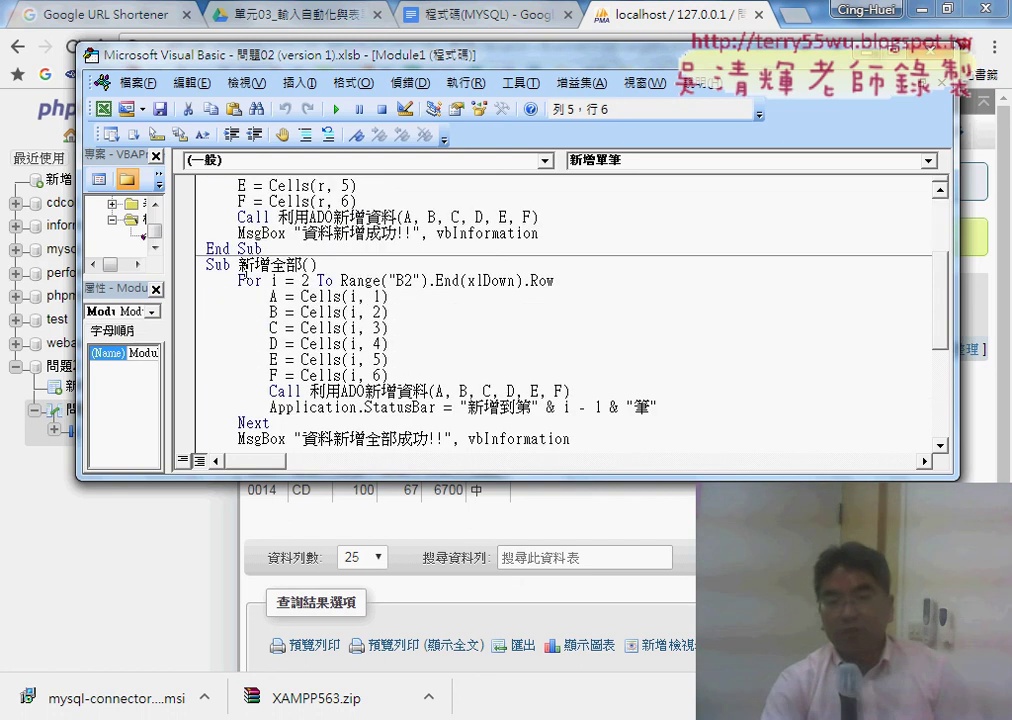
left_click_drag(238, 281, 255, 282)
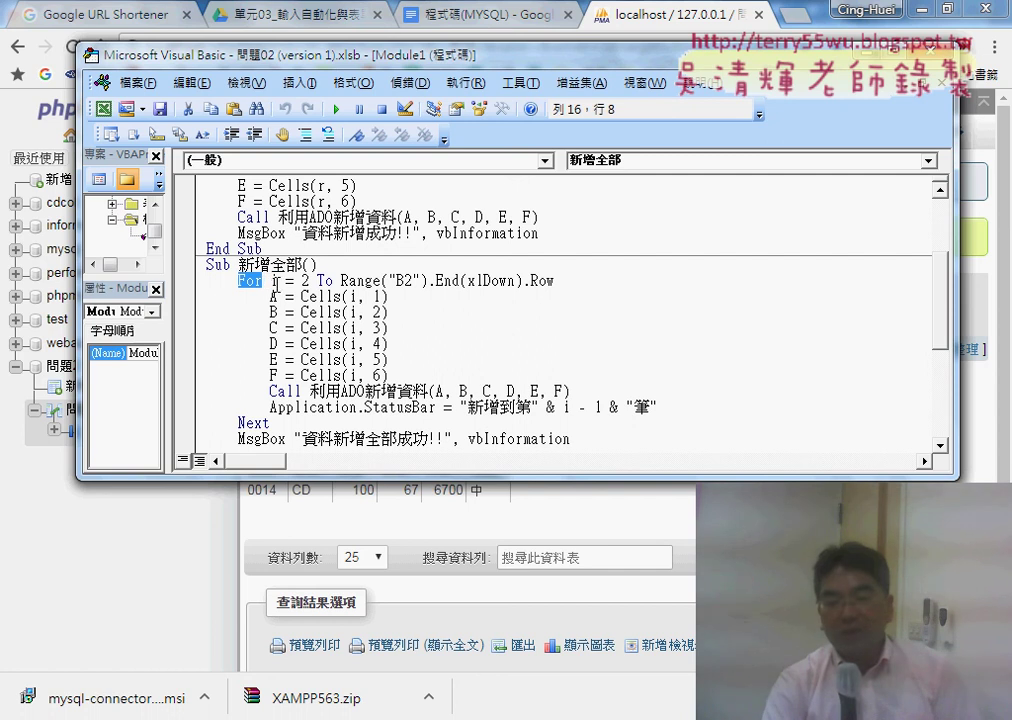
double_click(274, 282)
key("alt+Tab")
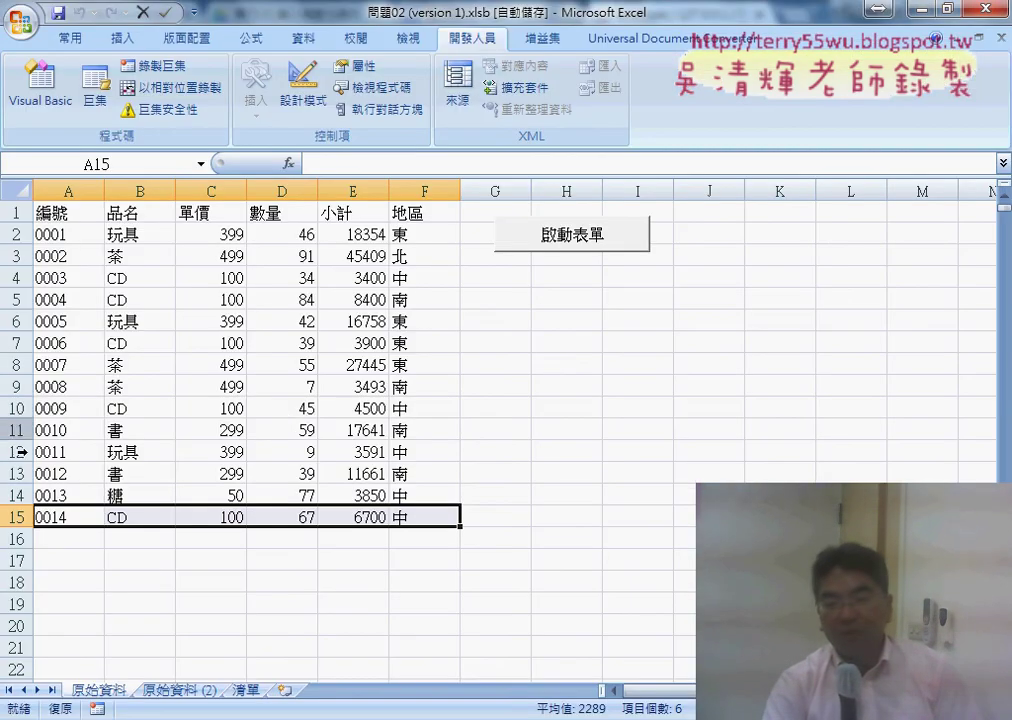
key("alt+Tab")
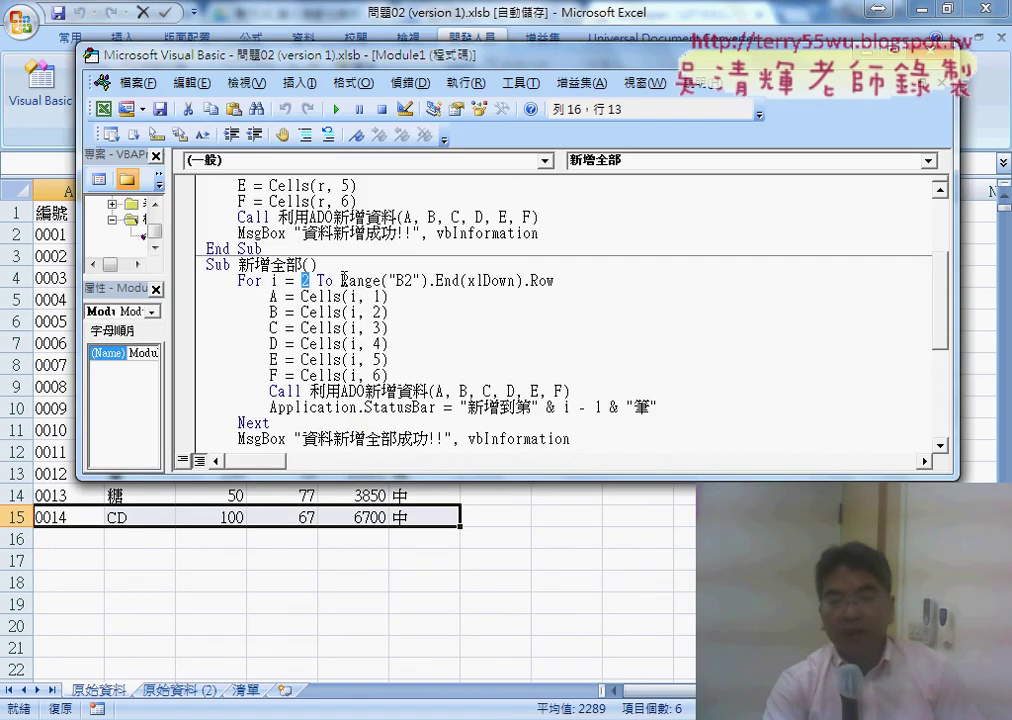
left_click_drag(341, 280, 565, 285)
Step: Run the 新增全部 macro and dismiss its 資料新增全部成功!! message
left_click_drag(468, 58, 605, 64)
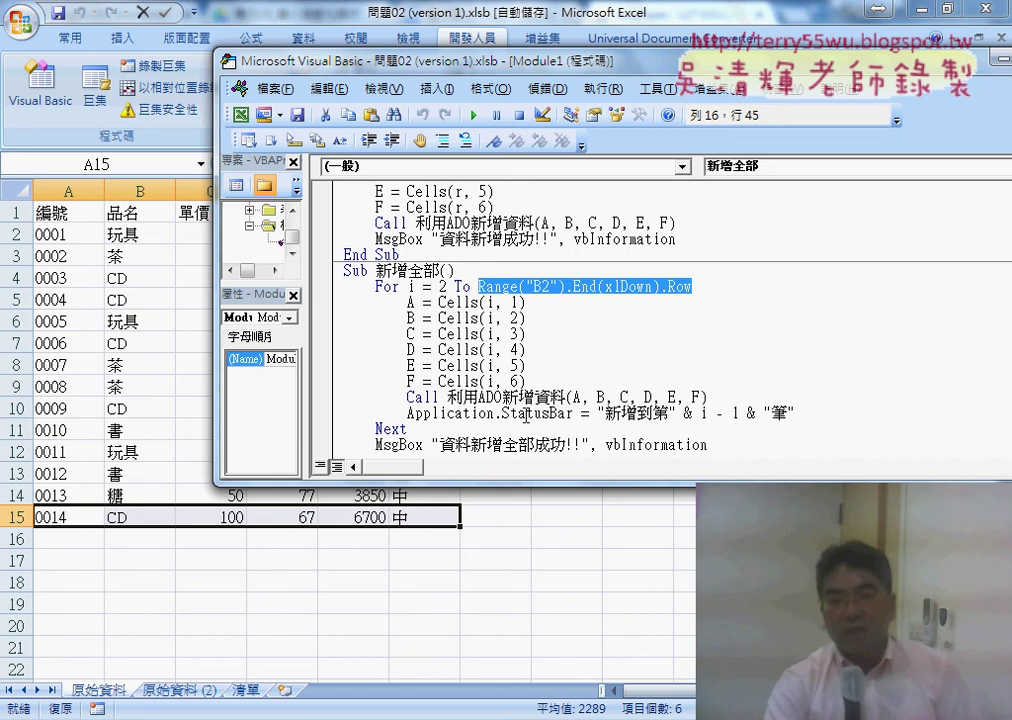
scroll(527, 428, "down", 1)
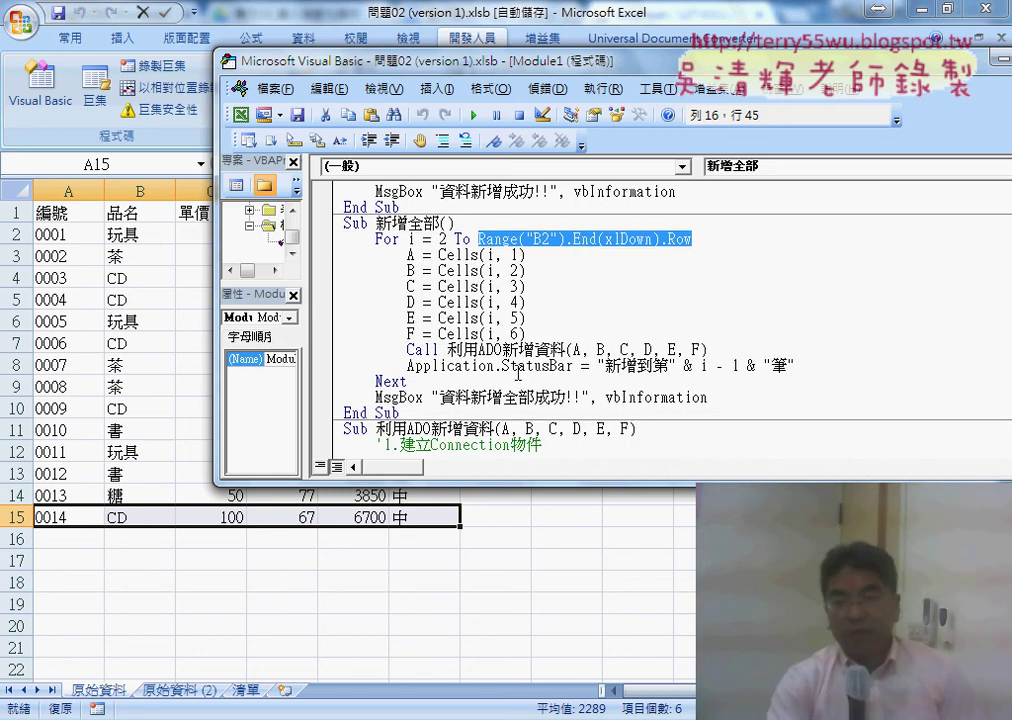
left_click(463, 302)
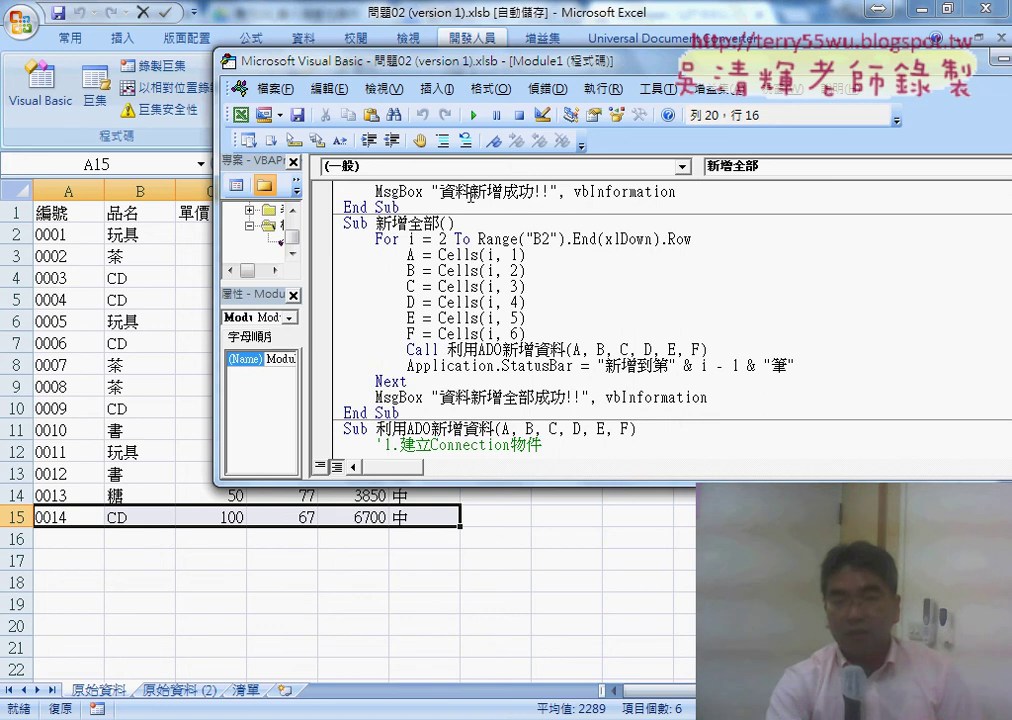
left_click(476, 116)
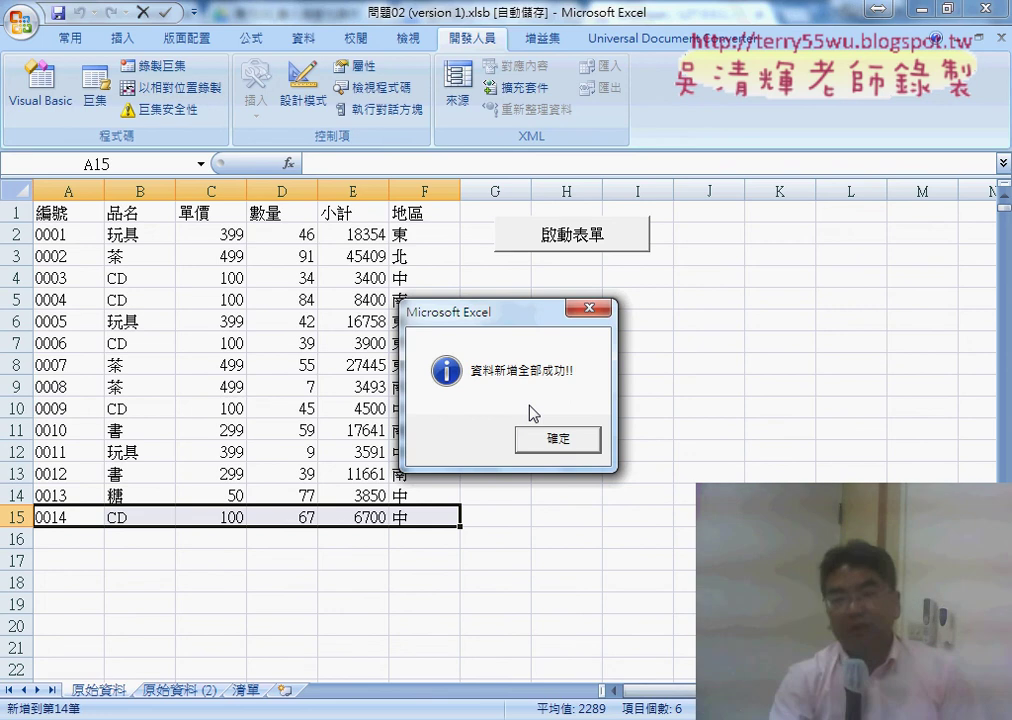
left_click(548, 442)
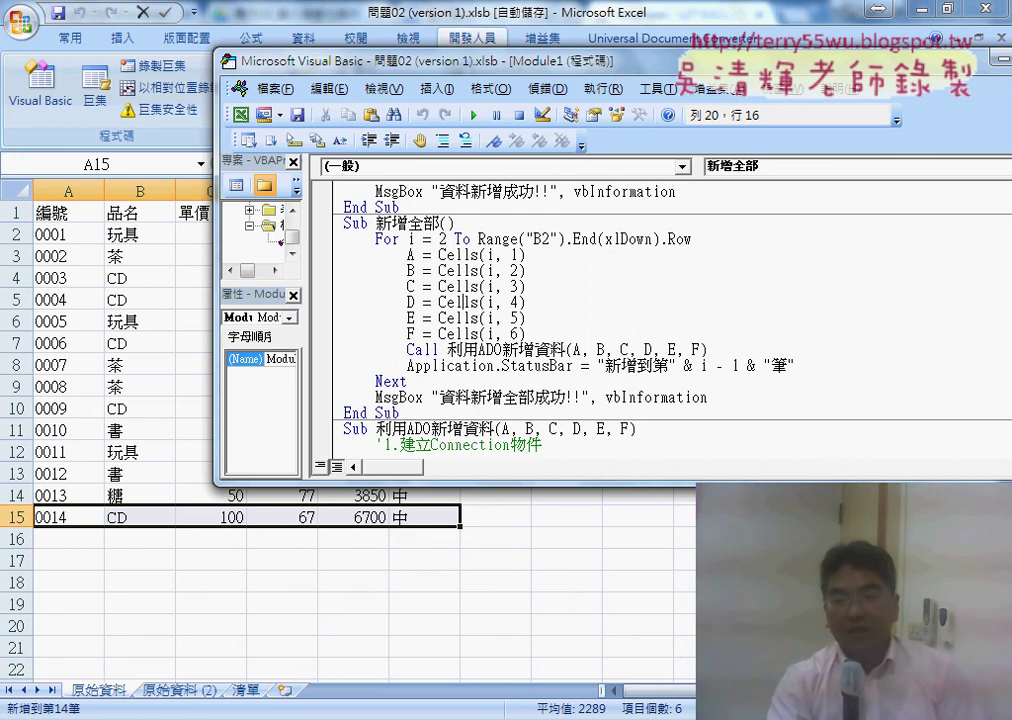
key("alt+Tab")
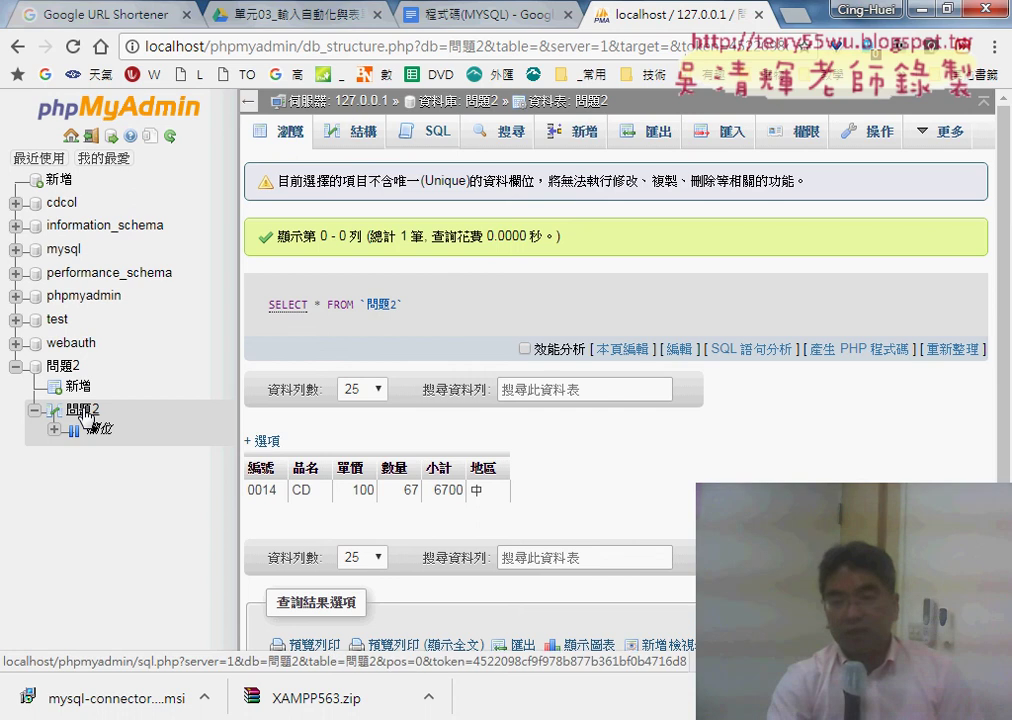
Step: Reload the 問題2 table, now 15 rows, and mark the newly inserted rows 0001 to 0010
left_click(85, 413)
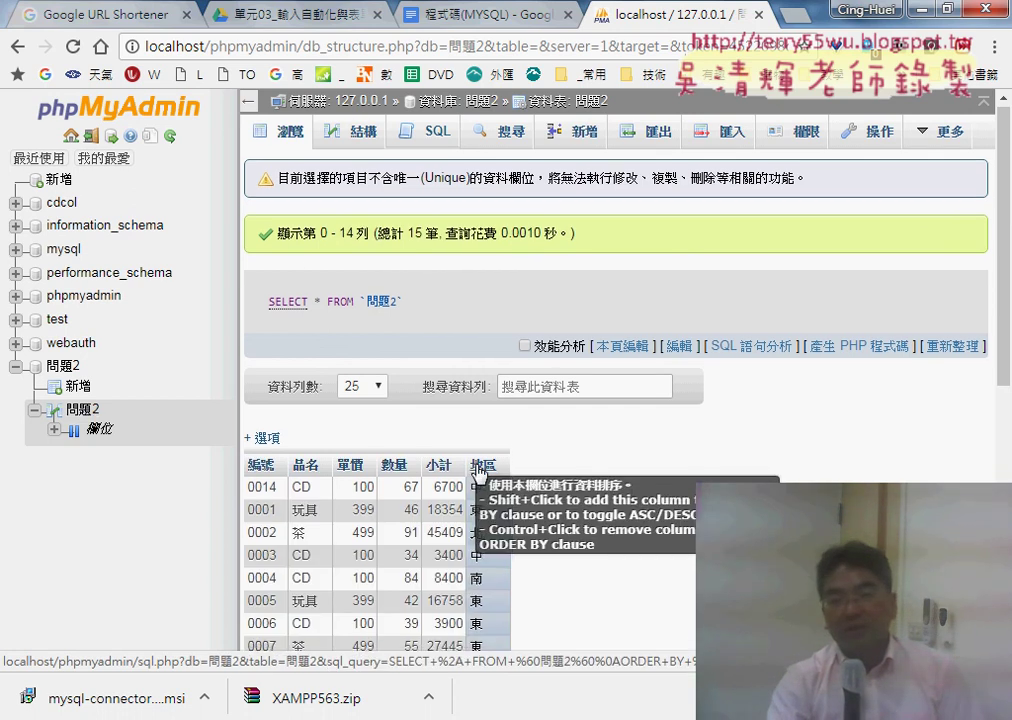
scroll(477, 462, "down", 3)
mouse_move(248, 216)
left_mouse_down()
mouse_move(481, 426)
mouse_move(499, 520)
left_mouse_up()
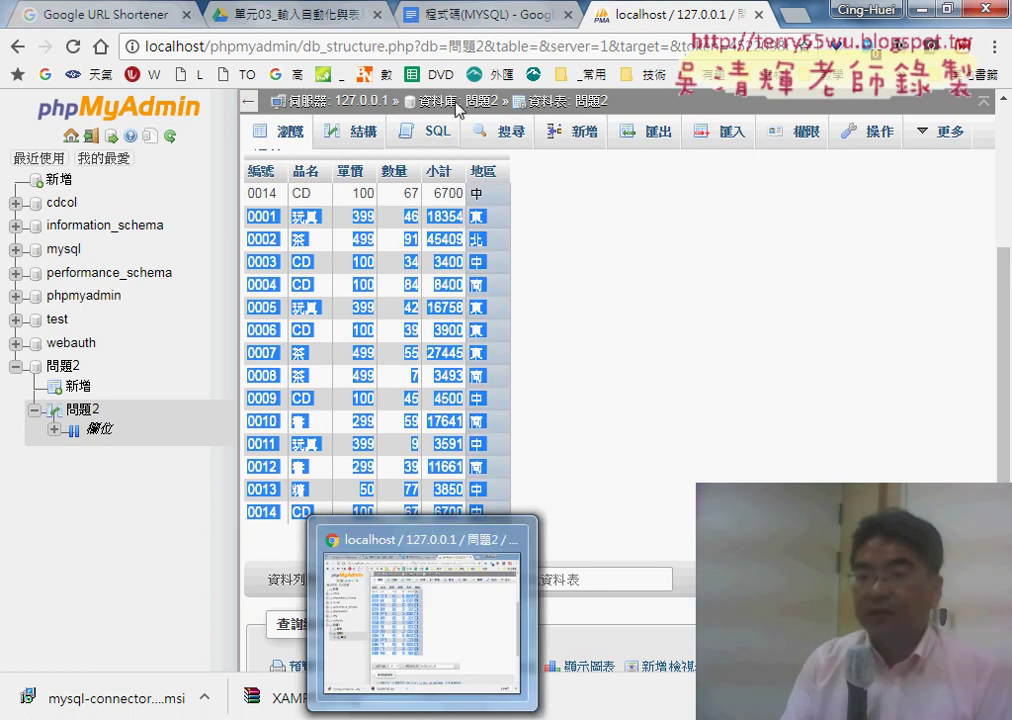
Step: Find Sub 利用ADO新增資料 in 程式碼(MYSQL) and highlight Driver={MySQL ODBC 5.2 UNICODE Driver}
left_click(460, 20)
scroll(481, 267, "down", 2)
scroll(497, 305, "down", 3)
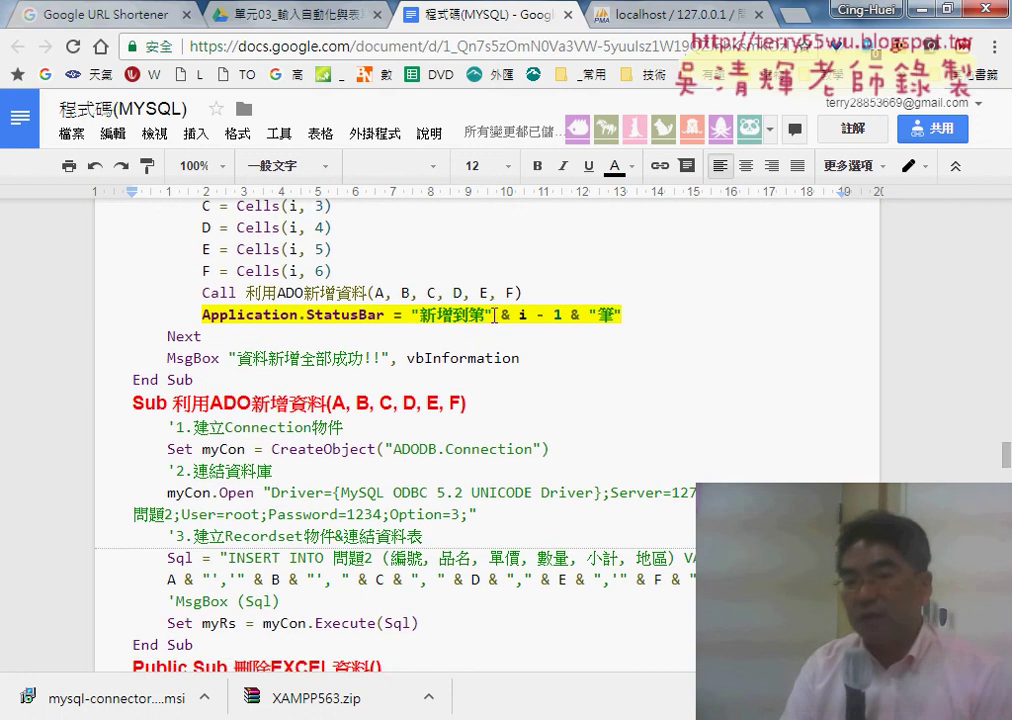
scroll(248, 350, "down", 2)
left_click_drag(128, 302, 234, 539)
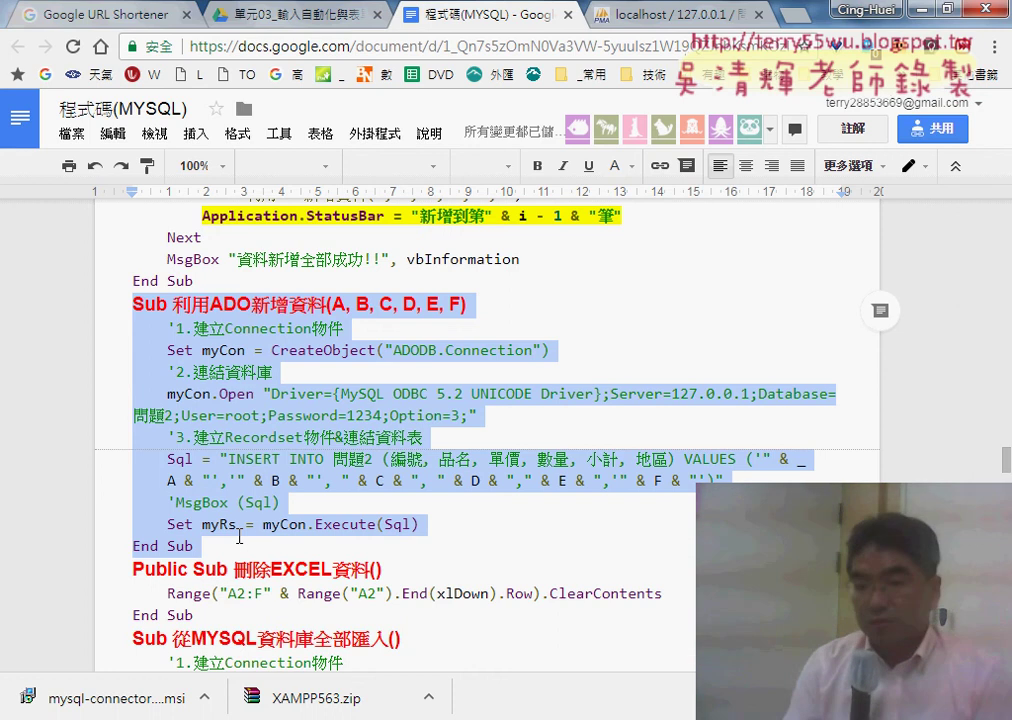
left_click(255, 414)
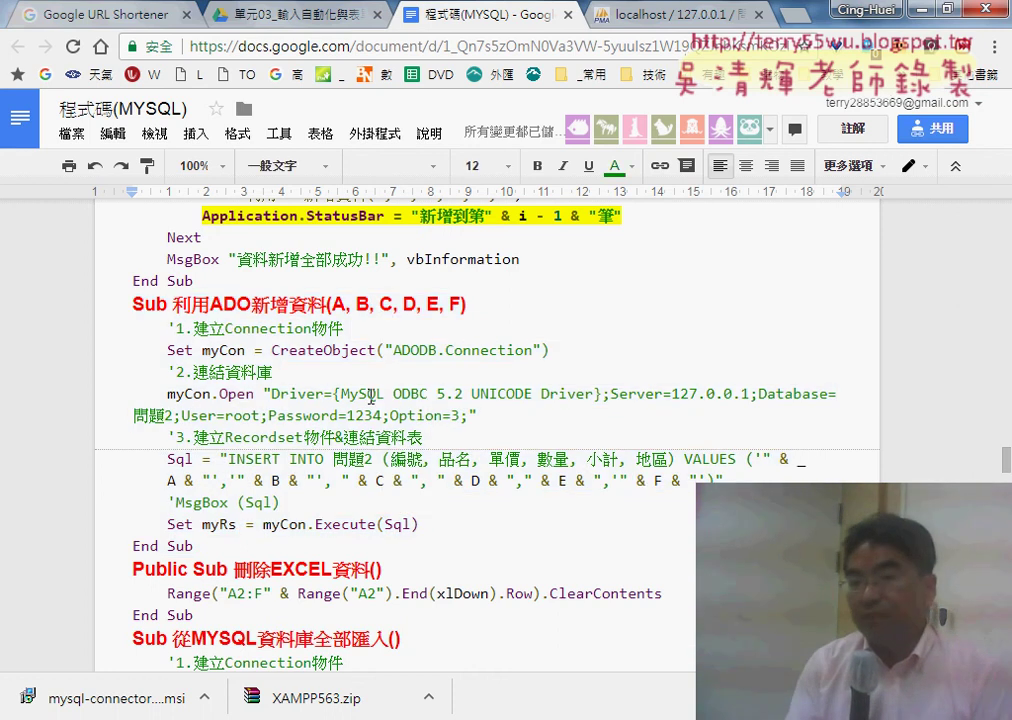
left_click_drag(272, 394, 604, 393)
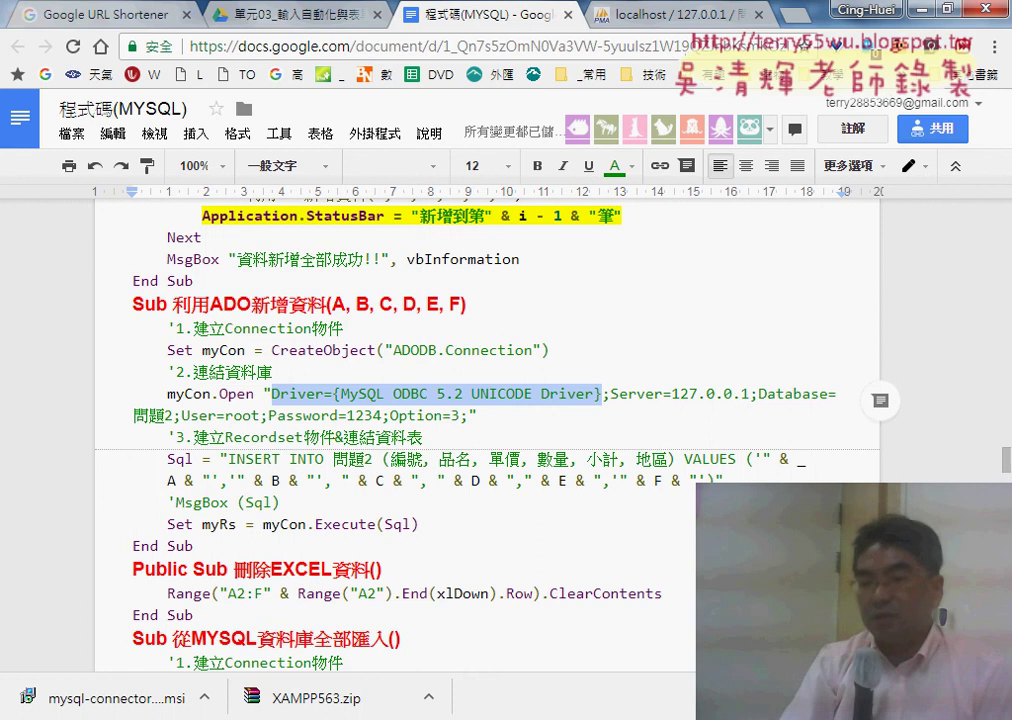
Step: Open the ODBC administrator's 驅動程式 list and select MySQL ODBC 5.2 Unicode Driver beside the code
mouse_move(560, 712)
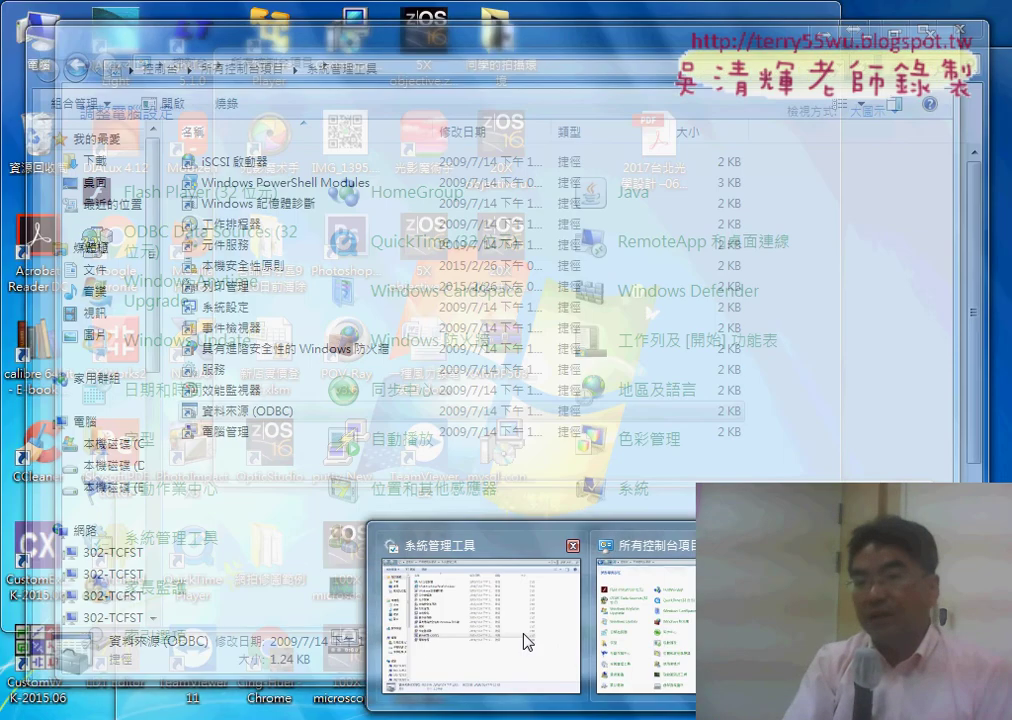
left_click(527, 640)
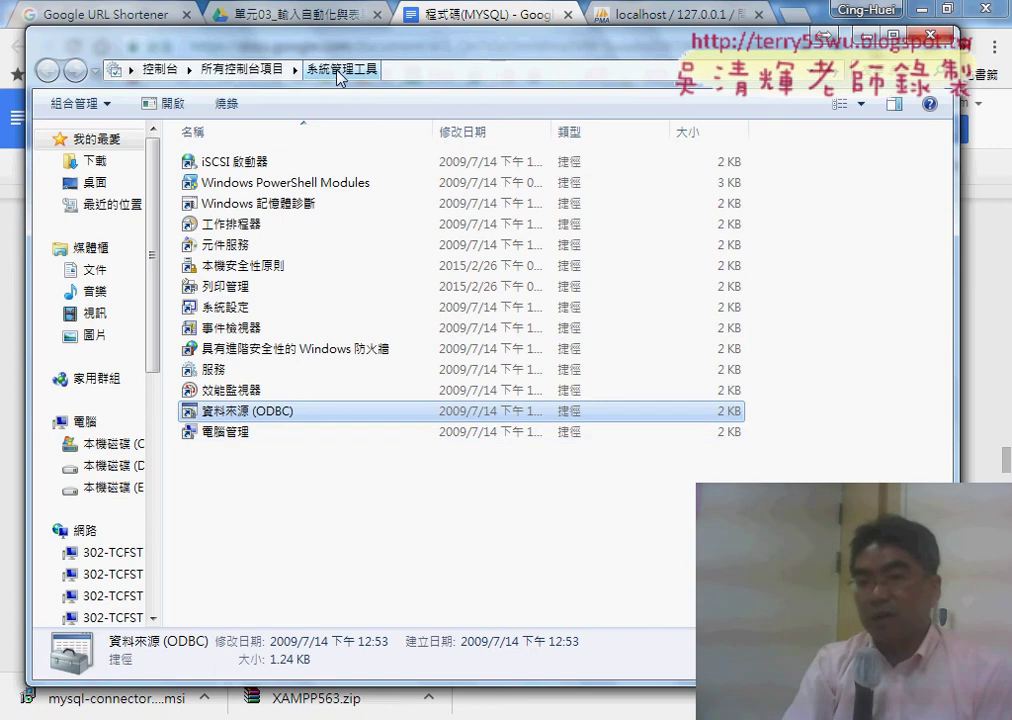
double_click(268, 416)
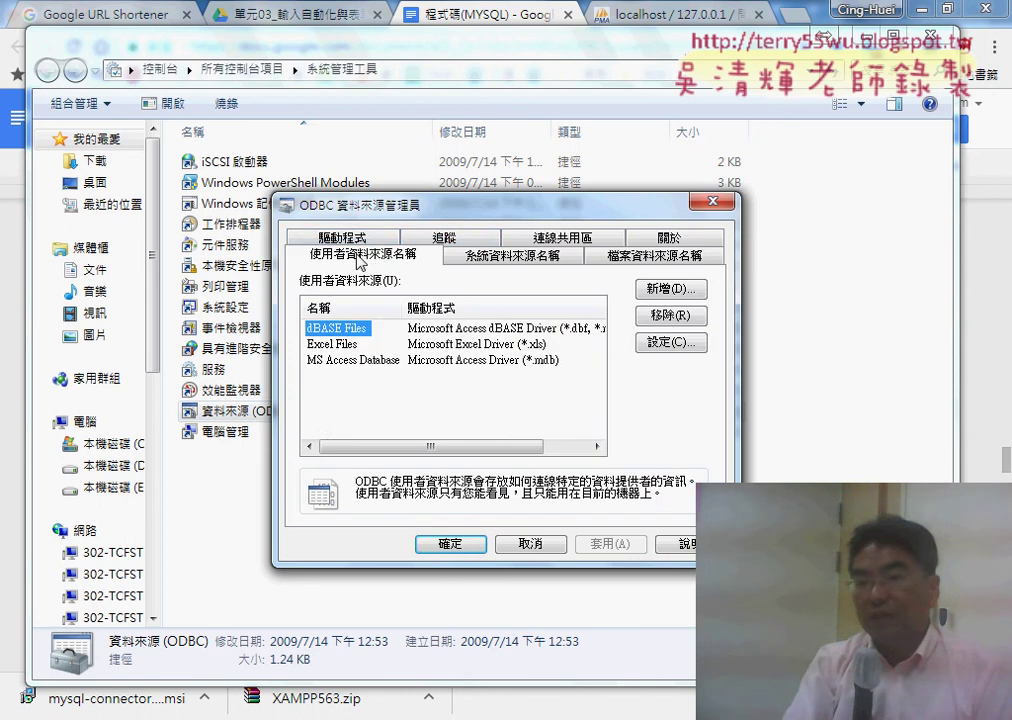
left_click(345, 238)
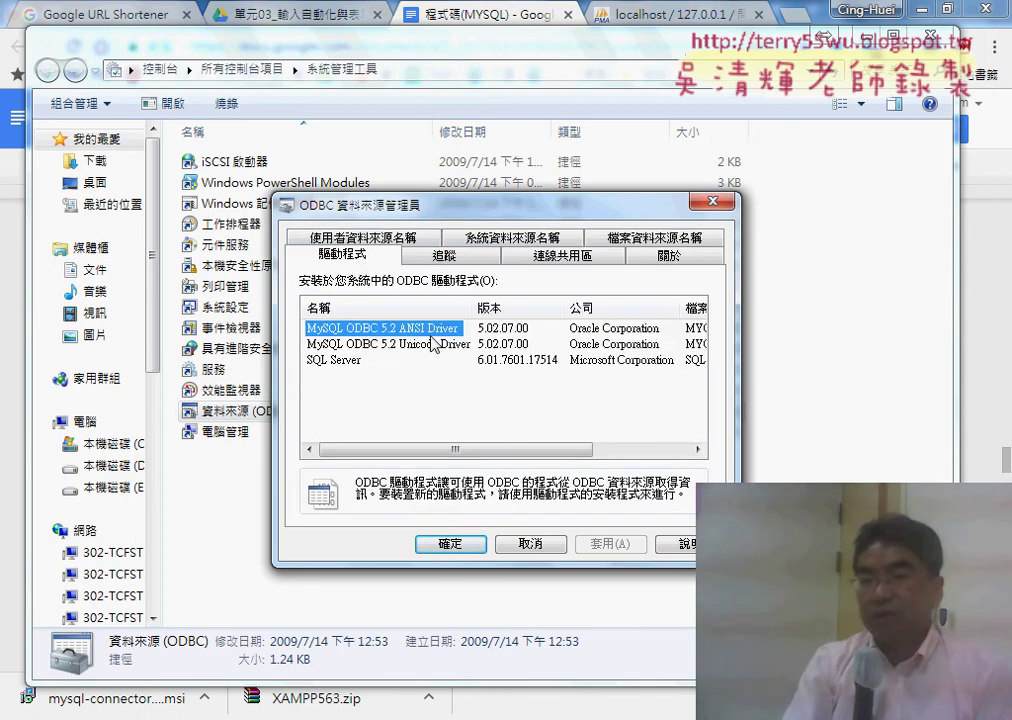
left_click(465, 344)
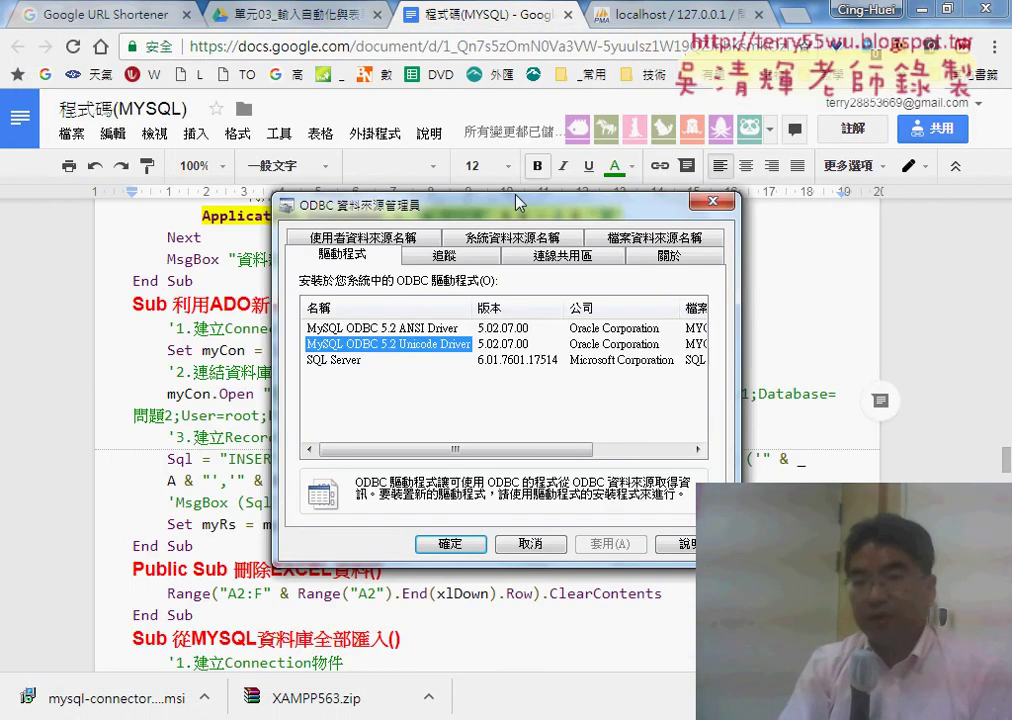
mouse_move(513, 213)
left_mouse_down()
mouse_move(520, 420)
mouse_move(573, 426)
left_mouse_up()
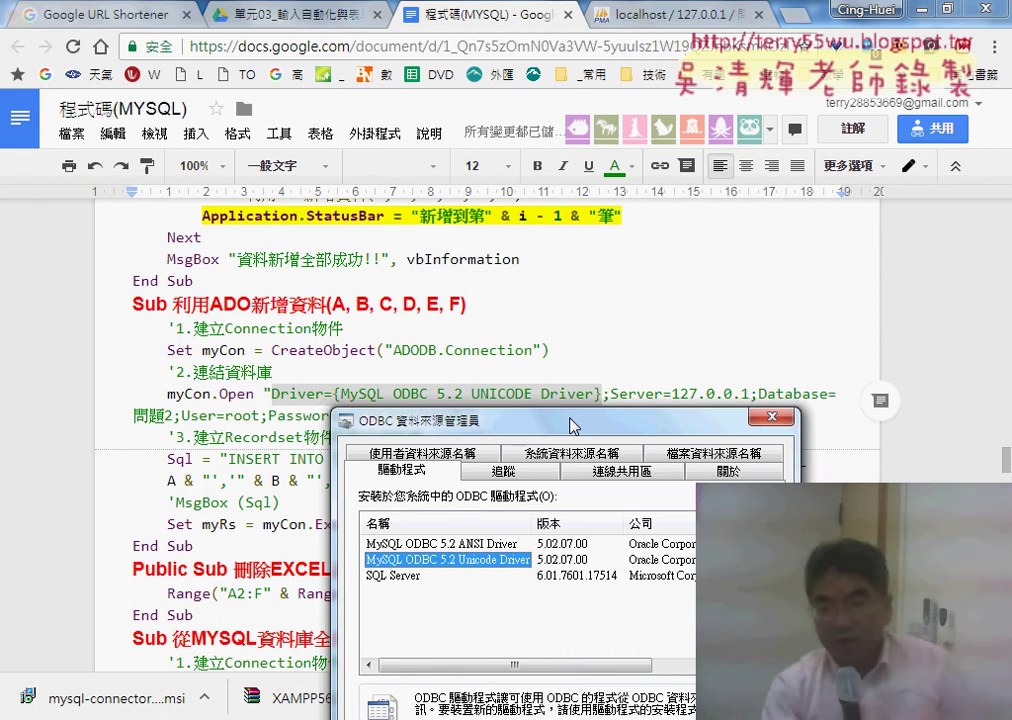
Step: Underline the installed driver and the code's driver name in red, linking them with an arrow
left_click_drag(370, 572, 507, 574)
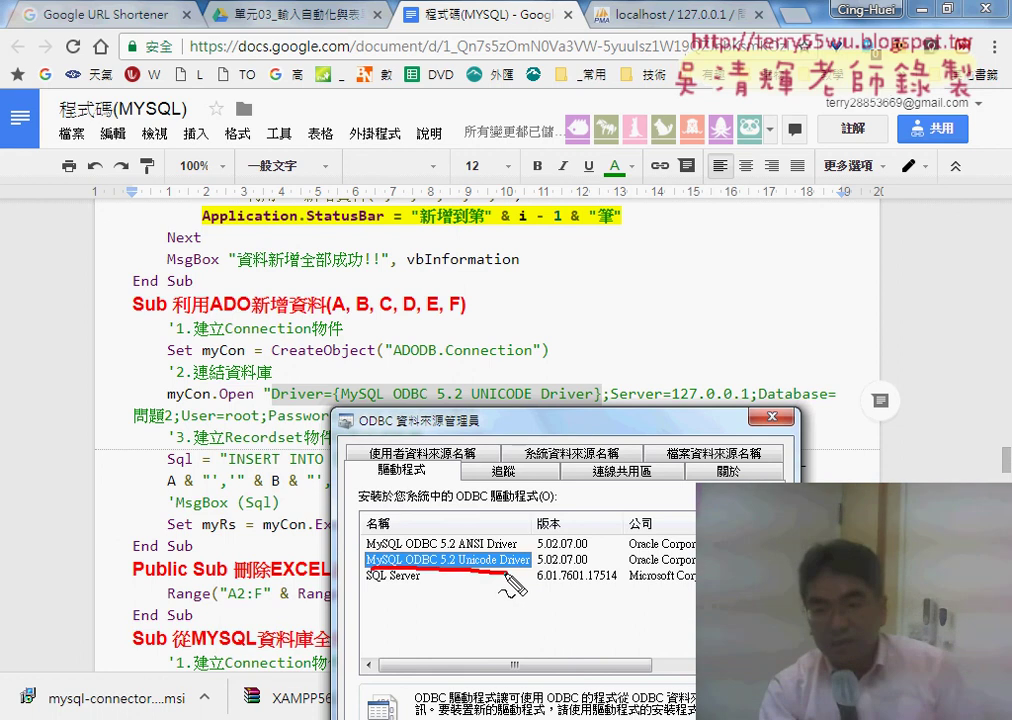
left_click_drag(354, 406, 575, 406)
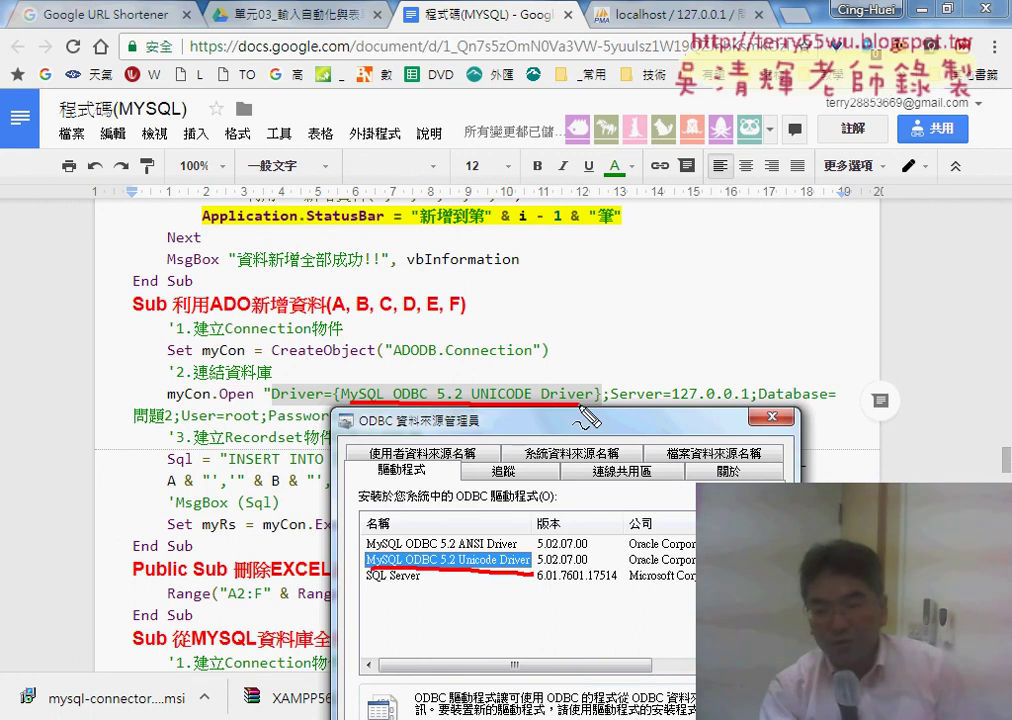
mouse_move(466, 556)
left_mouse_down()
mouse_move(466, 405)
mouse_move(490, 425)
left_mouse_up()
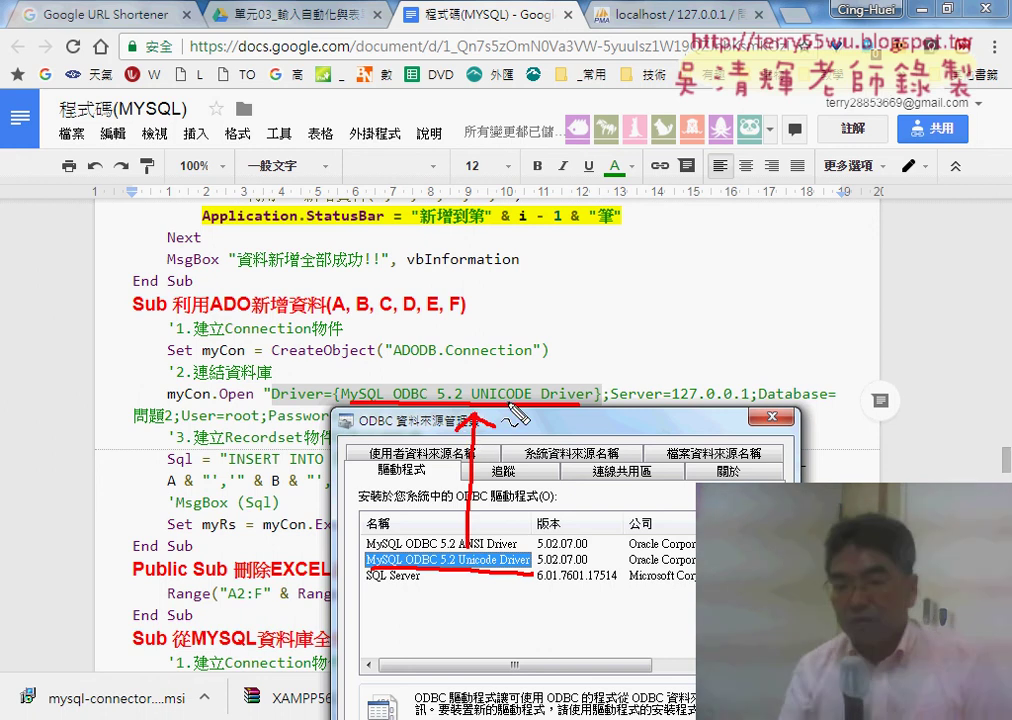